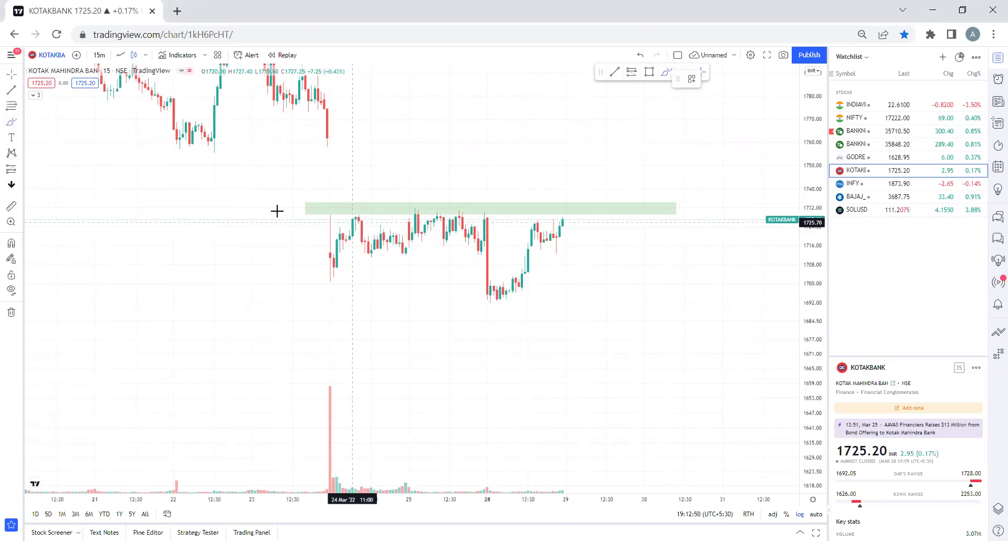
# Outline the price gap between about 1750 and 1760 on the KOTAKBANK chart with the brush, and undo the outline
pyautogui.scroll(-2, 162, 168)
pyautogui.scroll(-2, 317, 184)
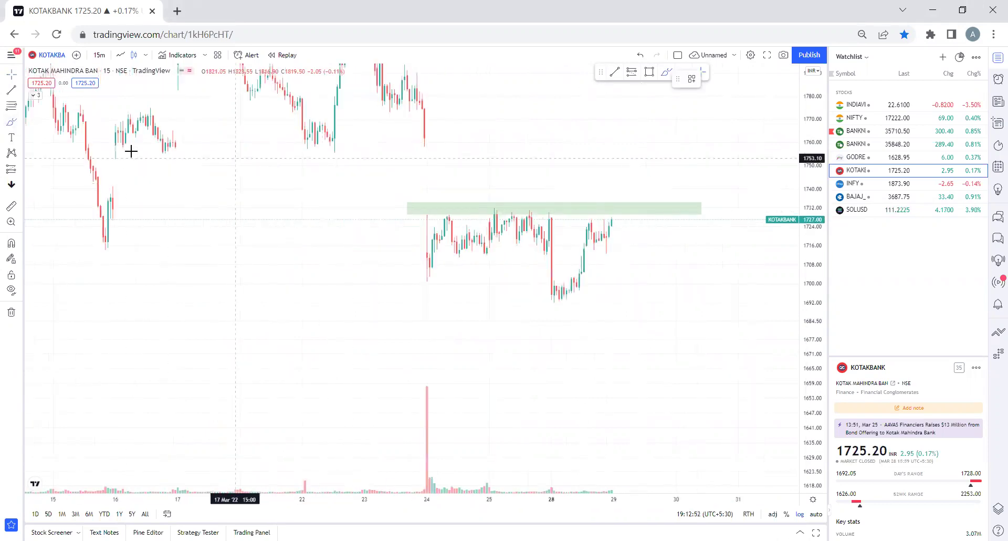
pyautogui.moveTo(111, 158)
pyautogui.mouseDown()
pyautogui.moveTo(687, 137)
pyautogui.moveTo(648, 164)
pyautogui.moveTo(116, 162)
pyautogui.mouseUp()
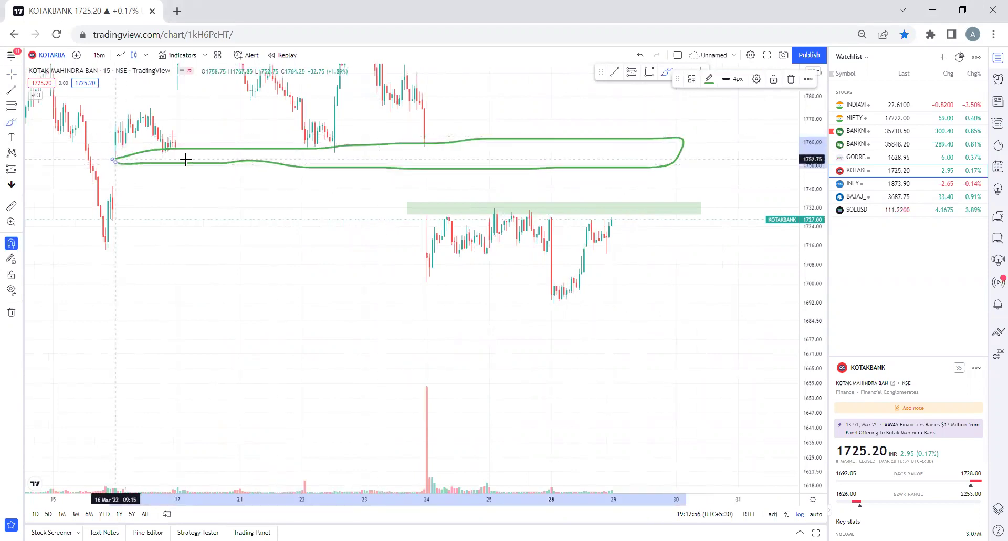
pyautogui.hotkey('ctrl', 'z')
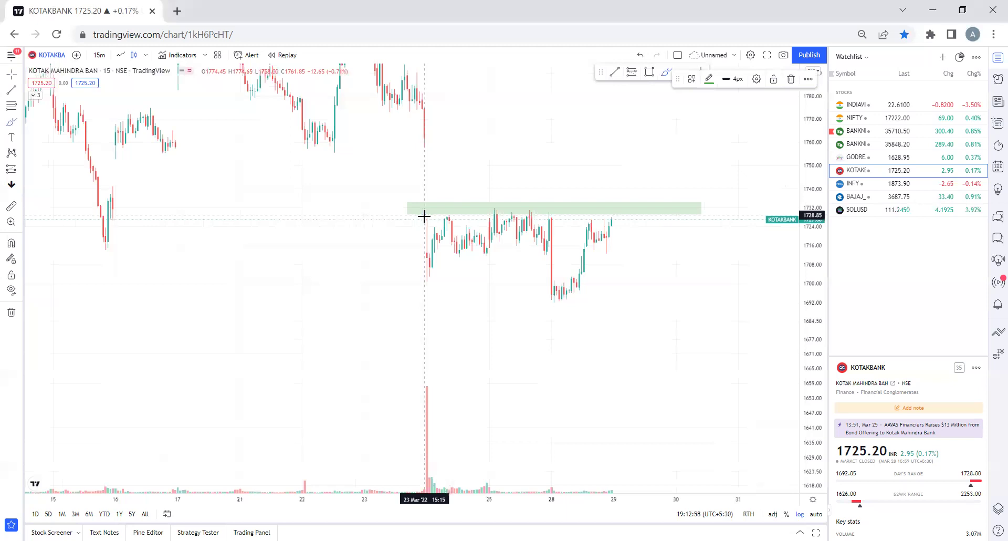
# Circle the repeated highs along the lower edge of the green resistance zone with the brush, and undo the marks
pyautogui.moveTo(460, 216); pyautogui.dragTo(513, 210)
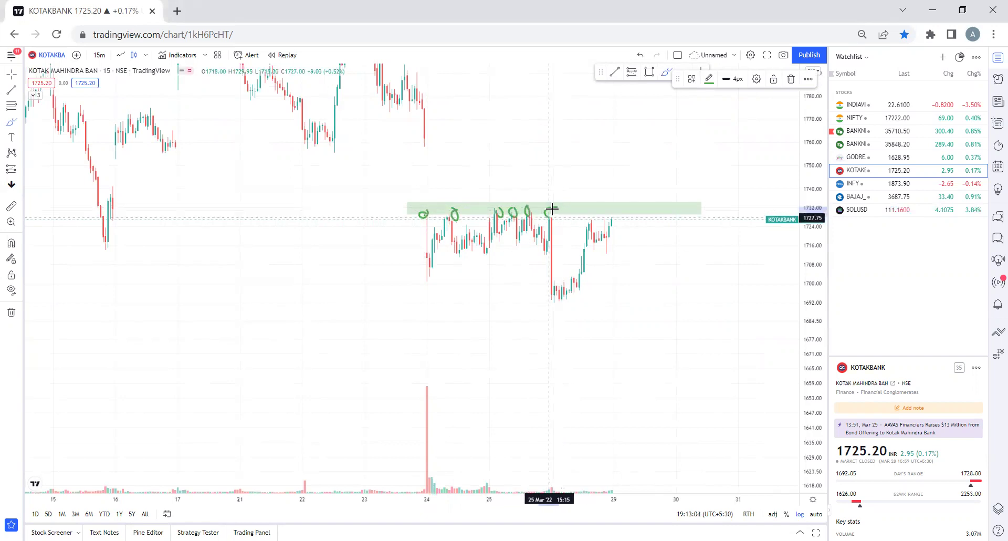
pyautogui.moveTo(415, 286); pyautogui.dragTo(574, 241)
pyautogui.hotkey('ctrl', 'z')
pyautogui.hotkey('ctrl', 'z')
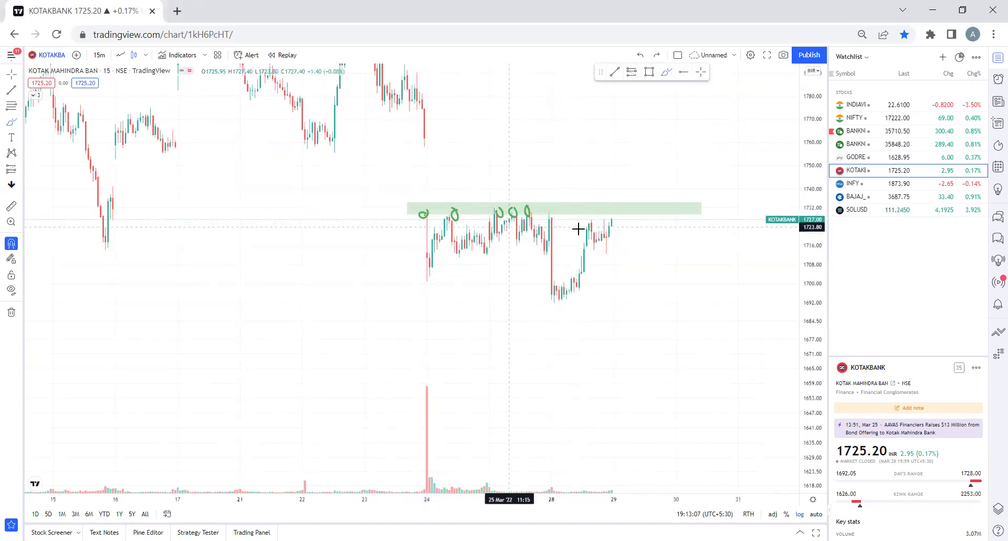
pyautogui.hotkey('ctrl', 'z')
pyautogui.hotkey('ctrl', 'z')
pyautogui.hotkey('ctrl', 'z')
pyautogui.hotkey('ctrl', 'z')
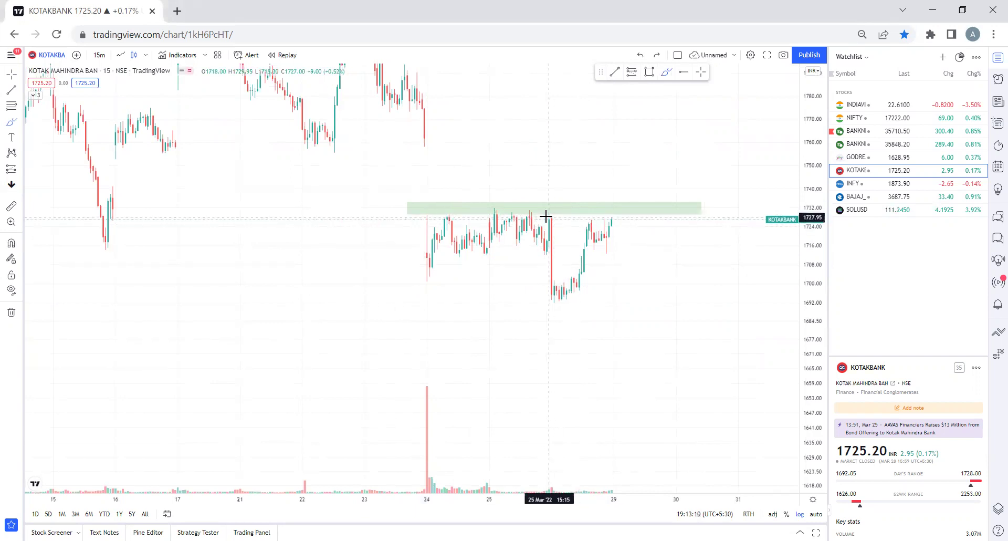
# Trace the sharp 28 March fall and the recovery after it with the brush, and undo the strokes
pyautogui.moveTo(546, 216); pyautogui.dragTo(550, 230)
pyautogui.moveTo(544, 275); pyautogui.dragTo(548, 305)
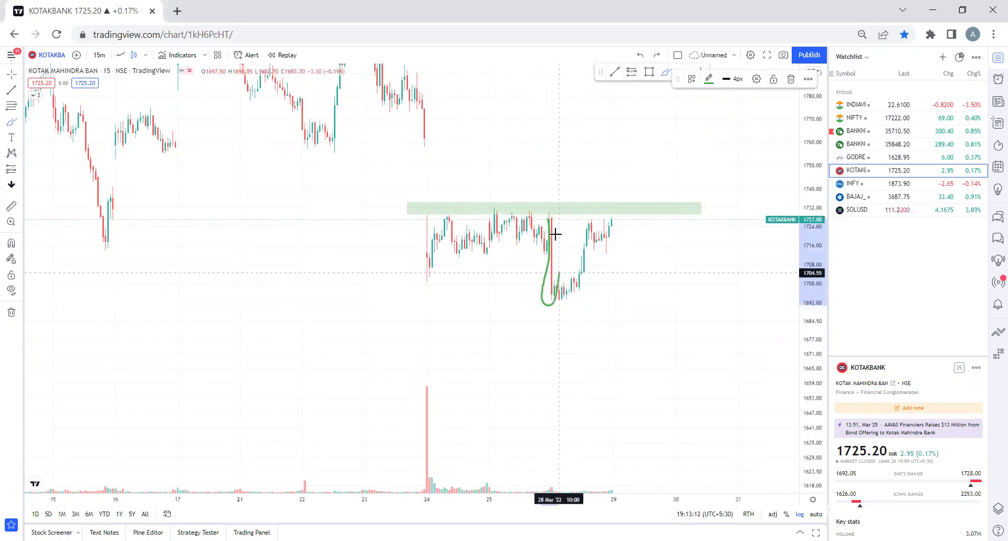
pyautogui.hotkey('ctrl', 'z')
pyautogui.moveTo(551, 261)
pyautogui.mouseDown()
pyautogui.moveTo(583, 277)
pyautogui.moveTo(574, 305)
pyautogui.moveTo(545, 286)
pyautogui.moveTo(602, 242)
pyautogui.mouseUp()
pyautogui.hotkey('ctrl', 'z')
pyautogui.hotkey('ctrl', 'z')
pyautogui.scroll(3, 492, 231)
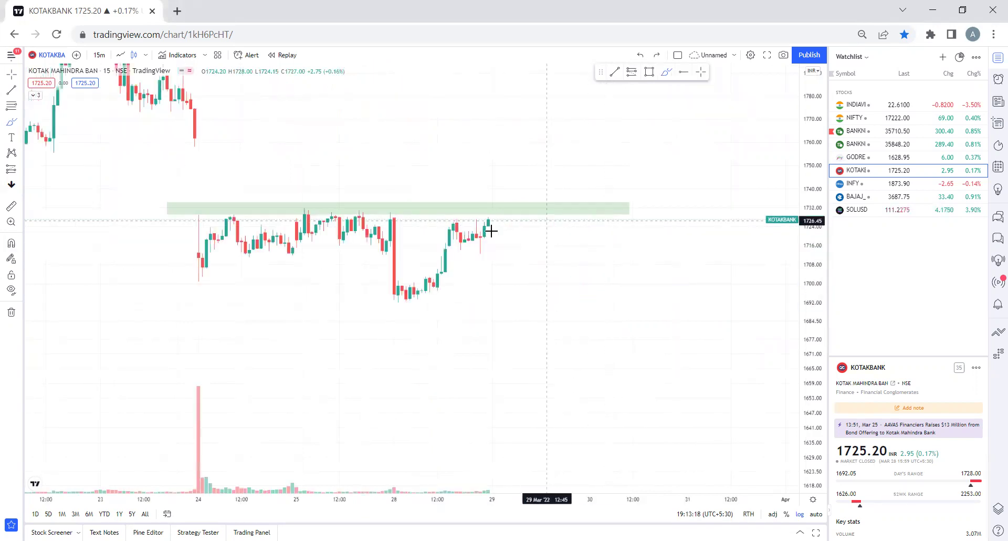
# Sketch a breakout candle through the green zone with a handwritten closing note beside it, and undo the marks
pyautogui.moveTo(498, 222)
pyautogui.mouseDown()
pyautogui.moveTo(496, 194)
pyautogui.moveTo(533, 191)
pyautogui.mouseUp()
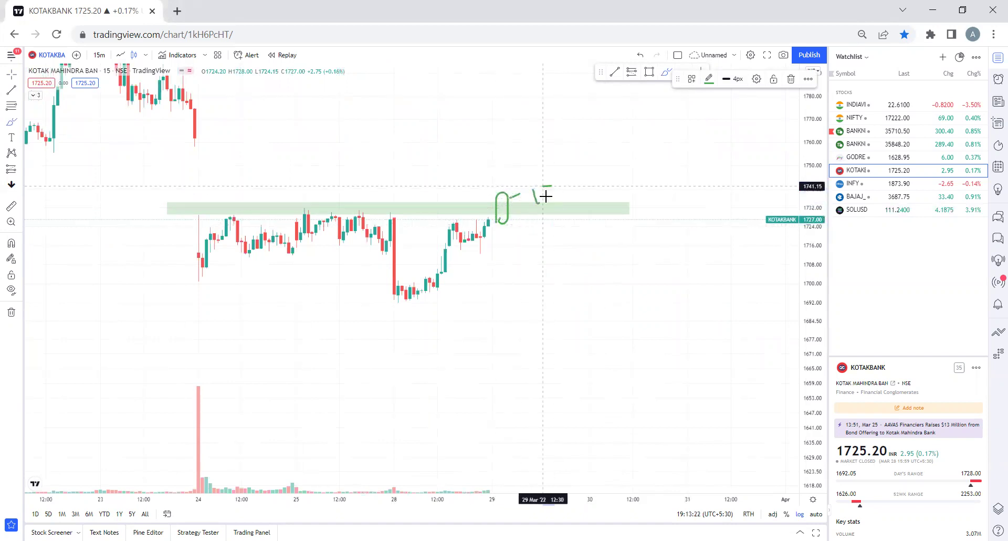
pyautogui.hotkey('ctrl', 'z')
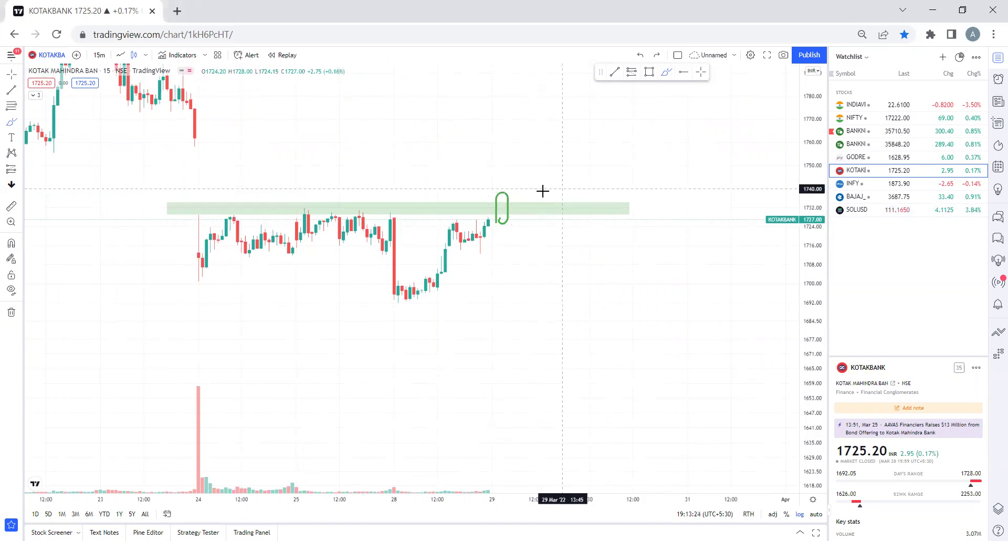
pyautogui.moveTo(559, 184); pyautogui.dragTo(563, 212)
pyautogui.moveTo(577, 211)
pyautogui.mouseDown()
pyautogui.moveTo(578, 181)
pyautogui.moveTo(596, 192)
pyautogui.mouseUp()
pyautogui.moveTo(624, 185)
pyautogui.mouseDown()
pyautogui.moveTo(626, 204)
pyautogui.moveTo(694, 188)
pyautogui.moveTo(621, 234)
pyautogui.mouseUp()
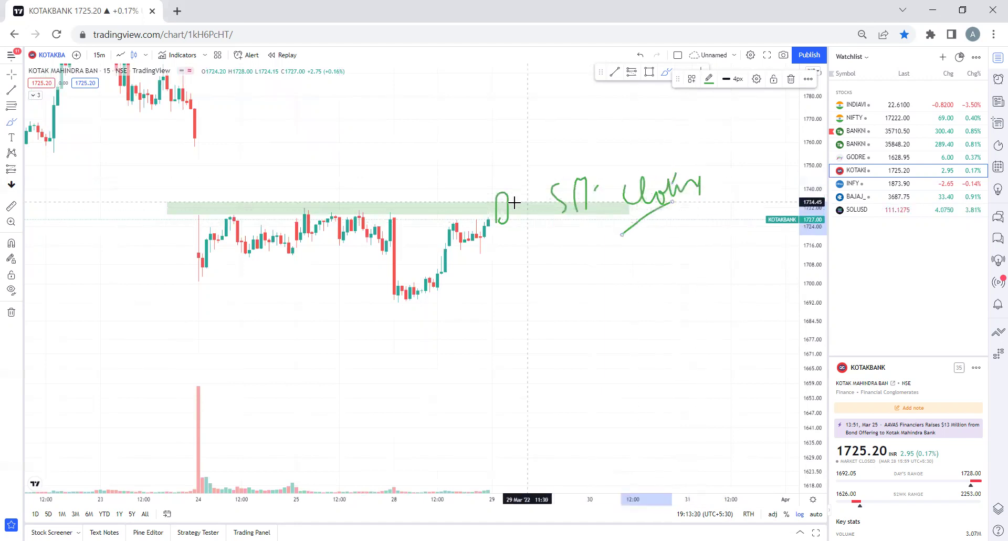
pyautogui.hotkey('ctrl', 'z')
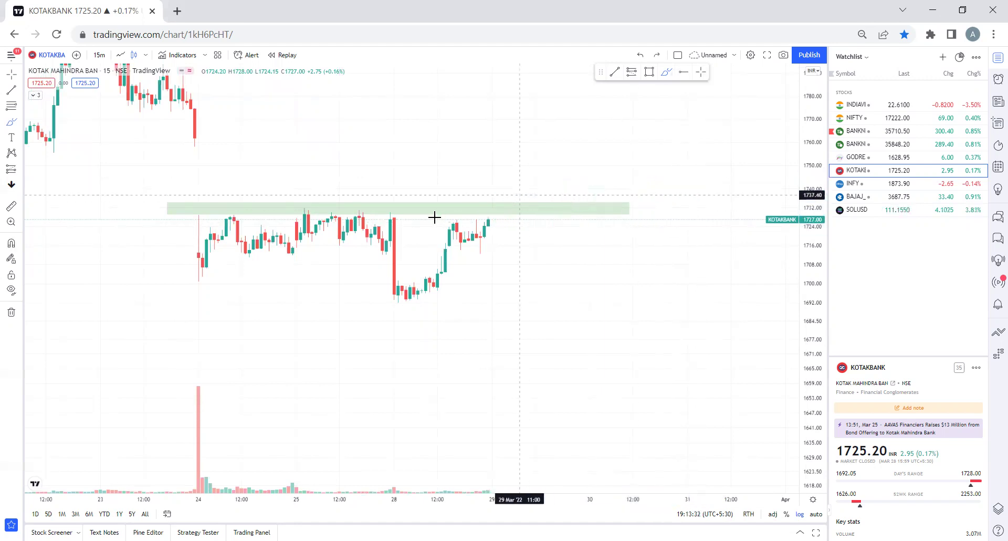
# Open the INFY chart from the watchlist and bring the candles around its descending trendline into focus
pyautogui.scroll(-3, 435, 216)
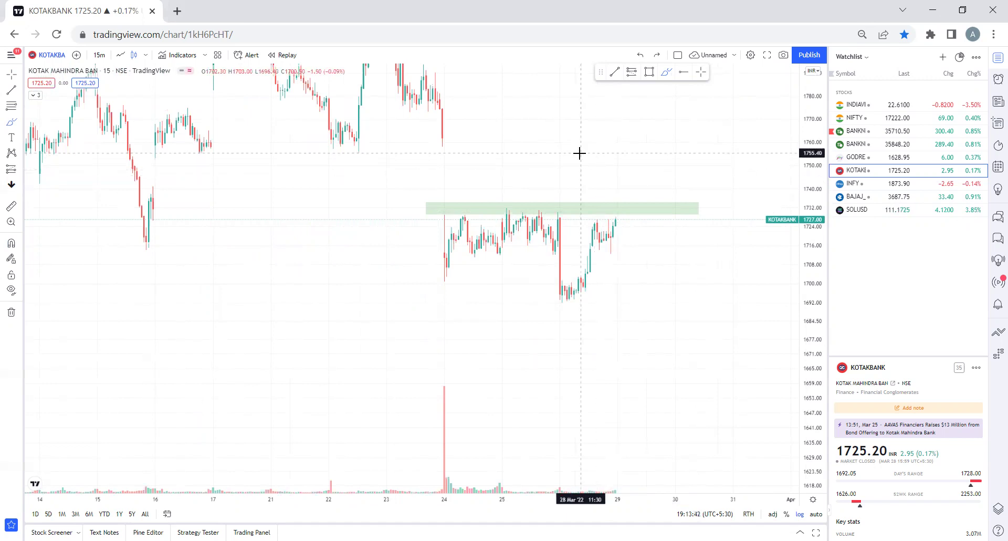
pyautogui.click(895, 184)
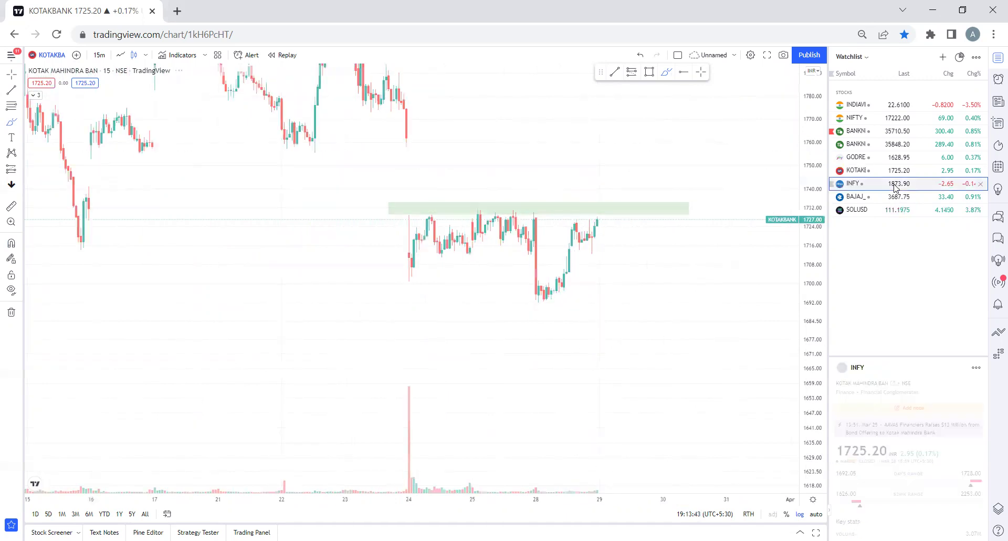
pyautogui.scroll(3, 211, 182)
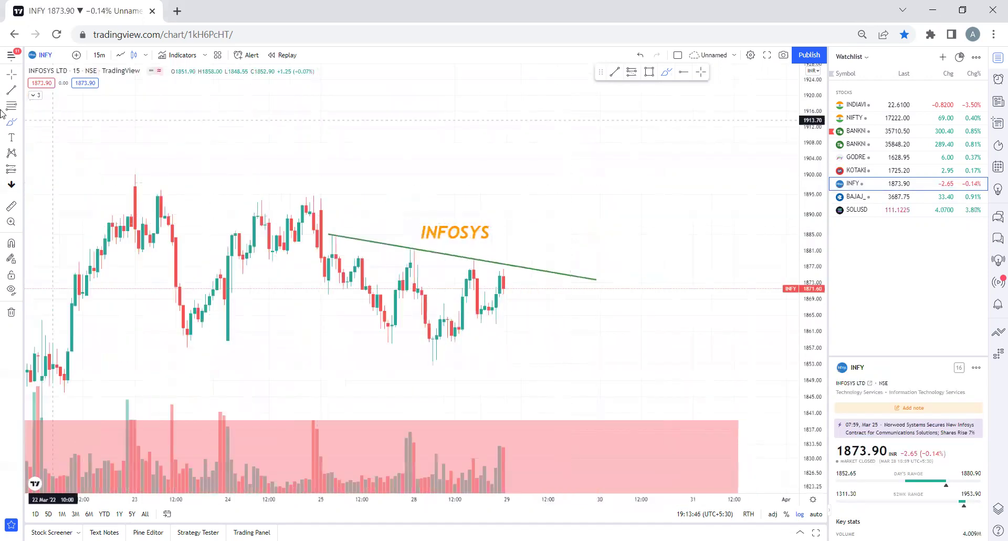
pyautogui.scroll(-5, 243, 187)
pyautogui.click(100, 54)
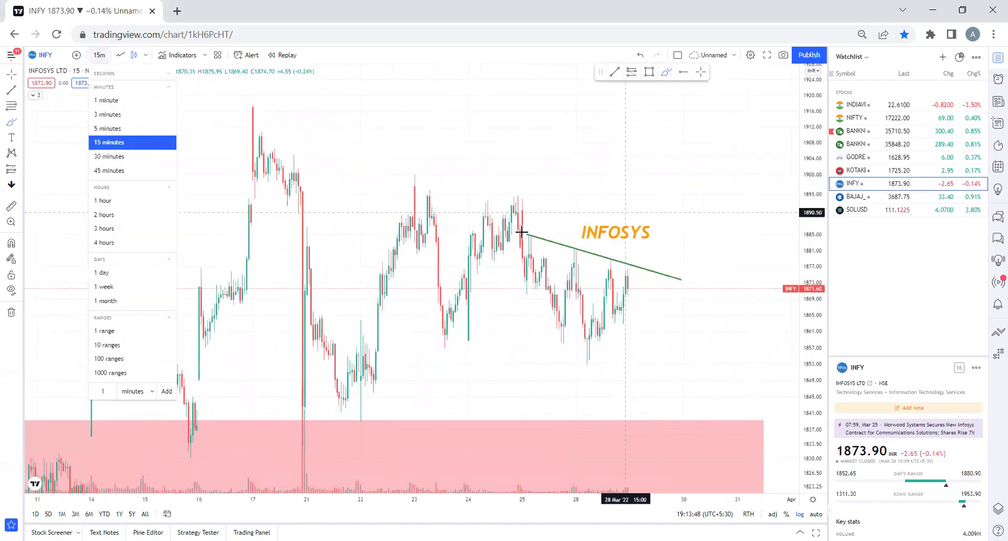
pyautogui.click(13, 92)
pyautogui.scroll(3, 680, 268)
pyautogui.scroll(2, 178, 268)
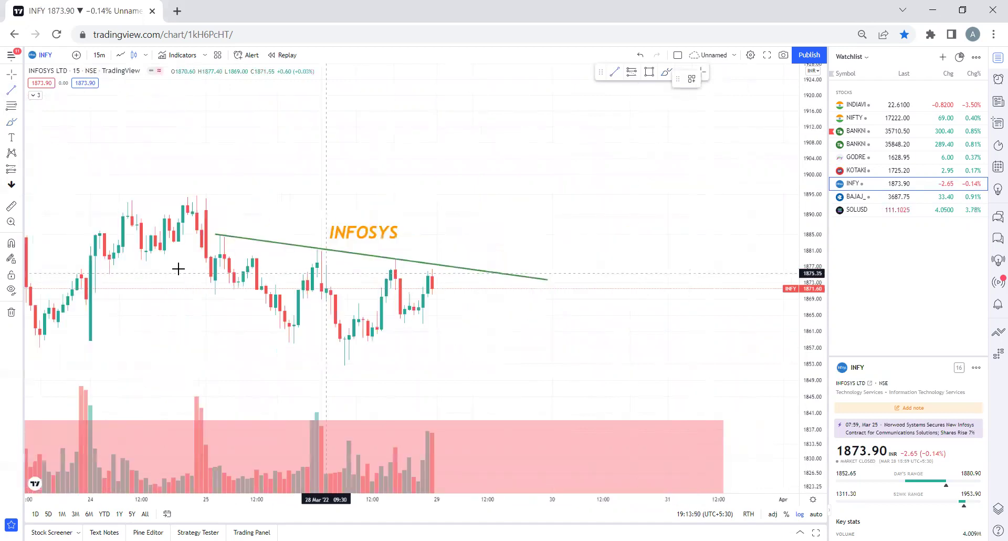
pyautogui.click(229, 231)
pyautogui.press('Escape')
# Circle the highs near the descending INFOSYS trendline with the brush, and undo the circles
pyautogui.click(11, 121)
pyautogui.moveTo(231, 236); pyautogui.dragTo(238, 237)
pyautogui.moveTo(321, 245); pyautogui.dragTo(324, 245)
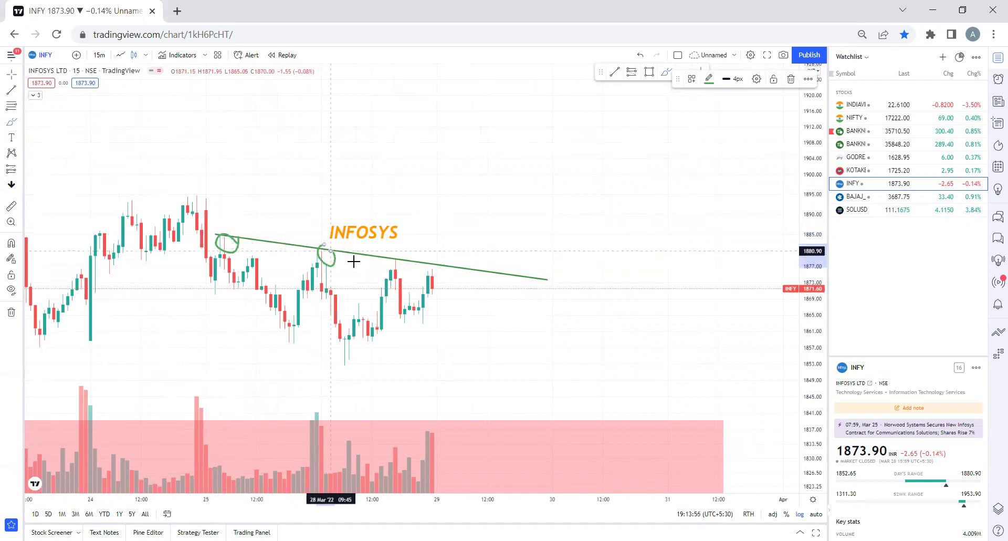
pyautogui.moveTo(395, 257); pyautogui.dragTo(398, 257)
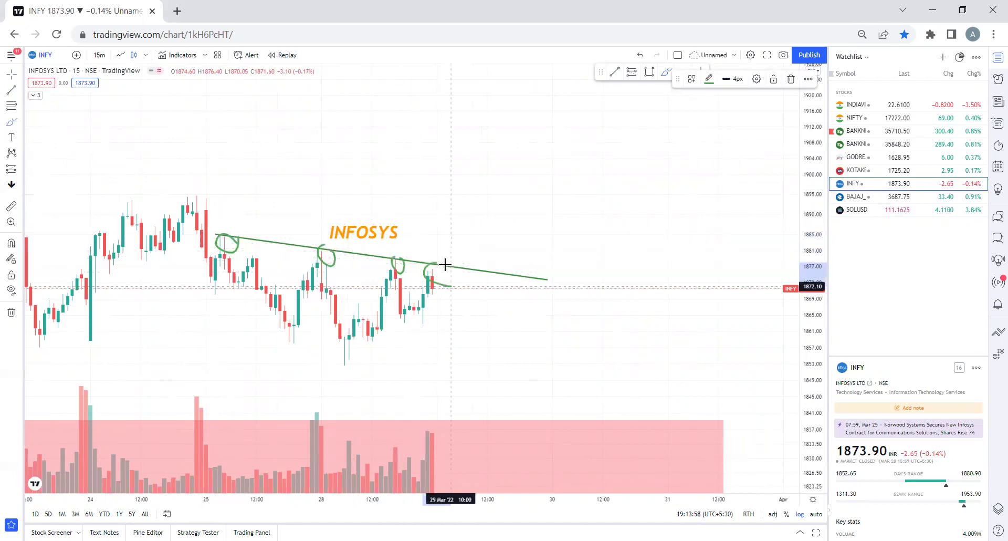
pyautogui.hotkey('ctrl', 'z')
pyautogui.hotkey('ctrl', 'z')
pyautogui.hotkey('ctrl', 'z')
# Trace the rounded swings beneath the INFOSYS trendline up to a projected breakout, undo the stroke, and stay on the INFY chart
pyautogui.moveTo(220, 236)
pyautogui.mouseDown()
pyautogui.moveTo(265, 326)
pyautogui.moveTo(336, 279)
pyautogui.moveTo(368, 321)
pyautogui.moveTo(402, 315)
pyautogui.moveTo(441, 268)
pyautogui.moveTo(456, 271)
pyautogui.mouseUp()
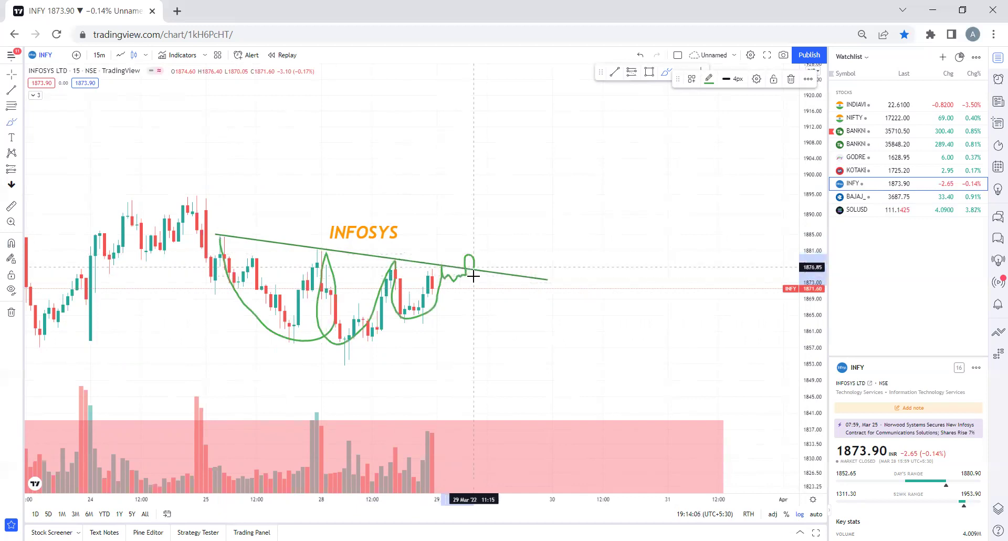
pyautogui.hotkey('ctrl', 'z')
pyautogui.press('Up')
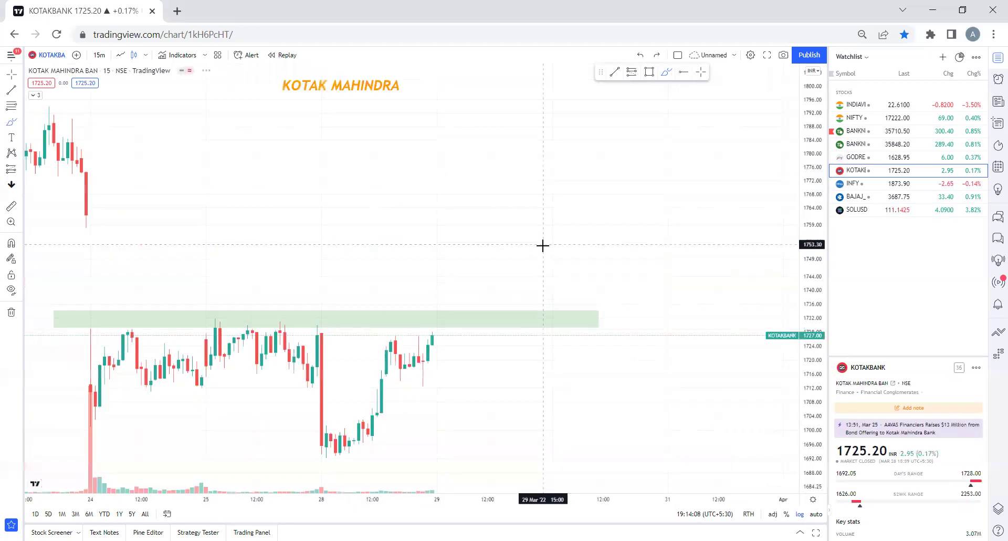
pyautogui.press('Down')
# Underline the INFOSYS label and sketch a handwritten 5 and a breakout candle at the trendline, and undo the marks
pyautogui.moveTo(547, 224)
pyautogui.mouseDown()
pyautogui.moveTo(489, 226)
pyautogui.moveTo(489, 244)
pyautogui.mouseUp()
pyautogui.moveTo(336, 189); pyautogui.dragTo(419, 184)
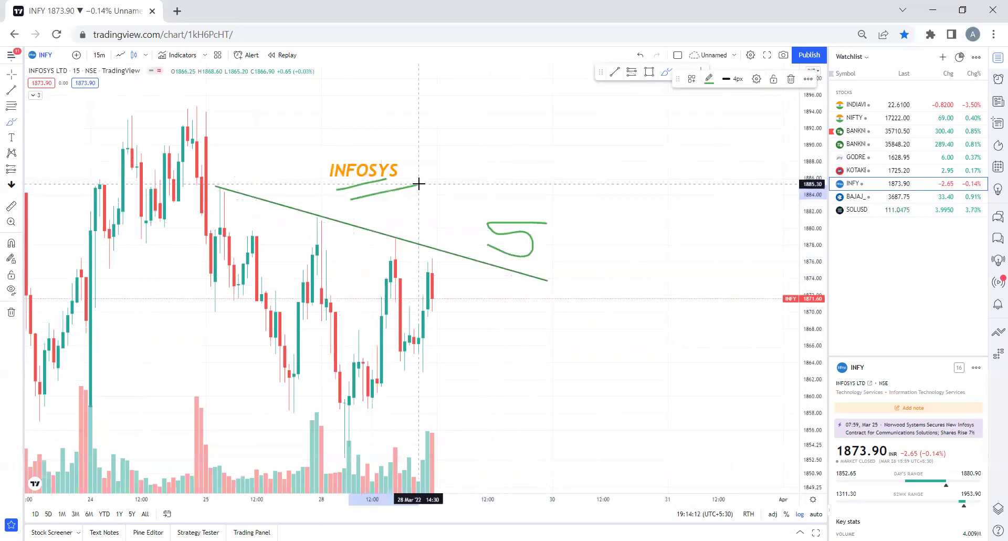
pyautogui.moveTo(464, 278)
pyautogui.mouseDown()
pyautogui.moveTo(466, 231)
pyautogui.moveTo(476, 279)
pyautogui.mouseUp()
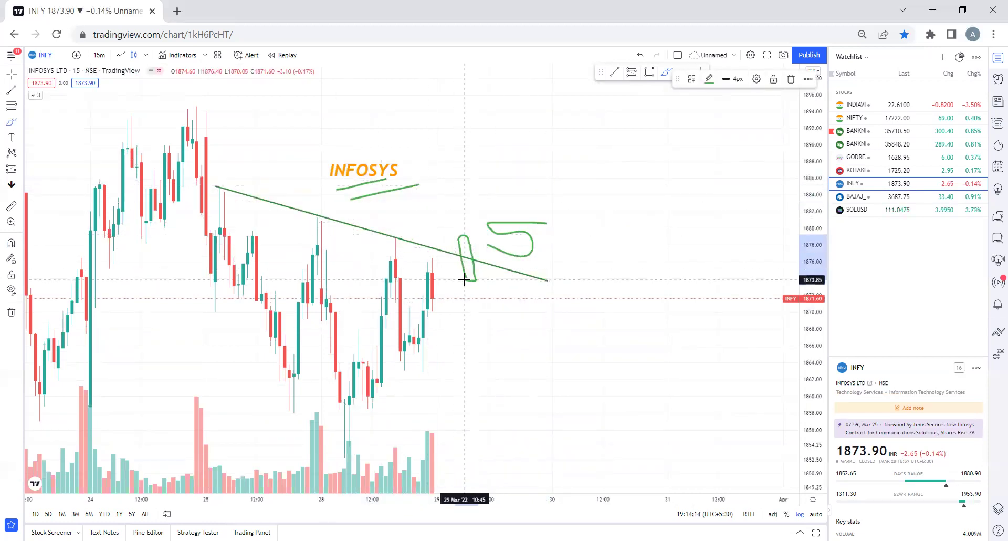
pyautogui.hotkey('ctrl', 'z')
pyautogui.hotkey('ctrl', 'z')
# Open the BAJAJ_AUTO chart from the watchlist and set its interval to 1 hour
pyautogui.click(894, 198)
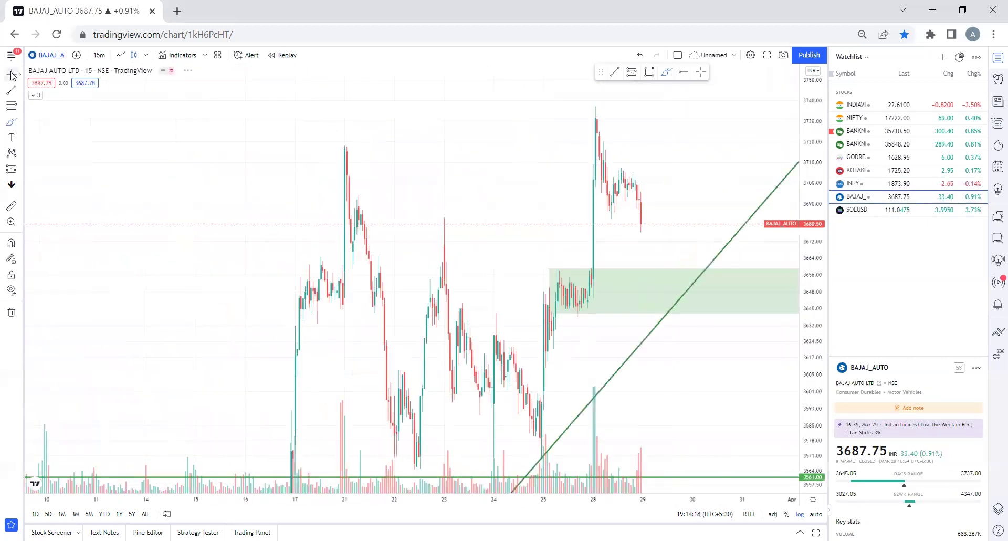
pyautogui.click(99, 54)
pyautogui.click(122, 201)
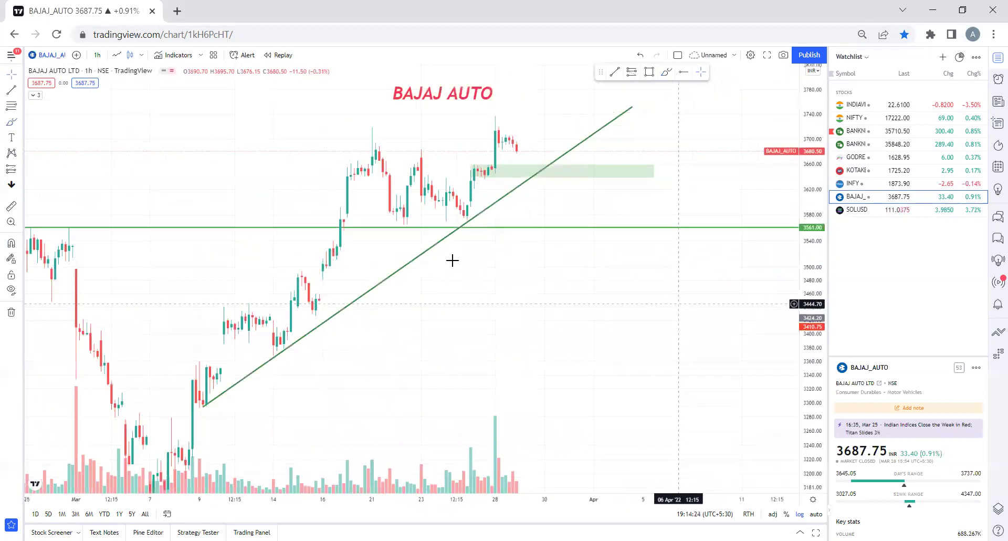
# Trace the price swings above the rising BAJAJ AUTO trendline with the brush, and undo the stroke
pyautogui.moveTo(204, 405)
pyautogui.mouseDown()
pyautogui.moveTo(236, 324)
pyautogui.moveTo(265, 324)
pyautogui.moveTo(282, 345)
pyautogui.moveTo(305, 288)
pyautogui.moveTo(324, 327)
pyautogui.moveTo(346, 205)
pyautogui.moveTo(377, 154)
pyautogui.moveTo(409, 218)
pyautogui.moveTo(428, 171)
pyautogui.moveTo(463, 215)
pyautogui.moveTo(495, 133)
pyautogui.mouseUp()
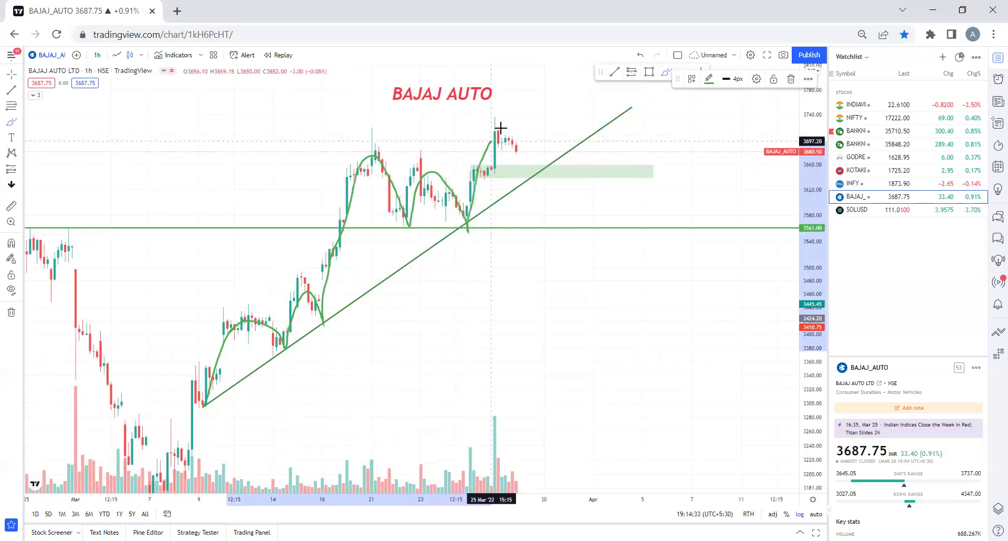
pyautogui.hotkey('ctrl', 'z')
# Set the BAJAJ_AUTO chart's interval to 15 minutes and bring the green support zone into focus
pyautogui.scroll(3, 478, 154)
pyautogui.click(97, 55)
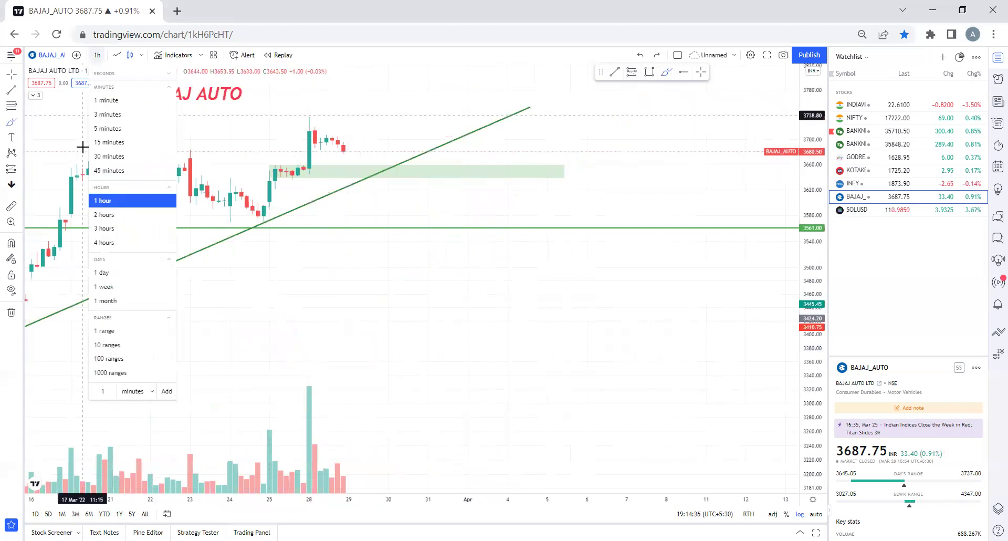
pyautogui.click(105, 142)
pyautogui.moveTo(317, 353); pyautogui.dragTo(538, 314)
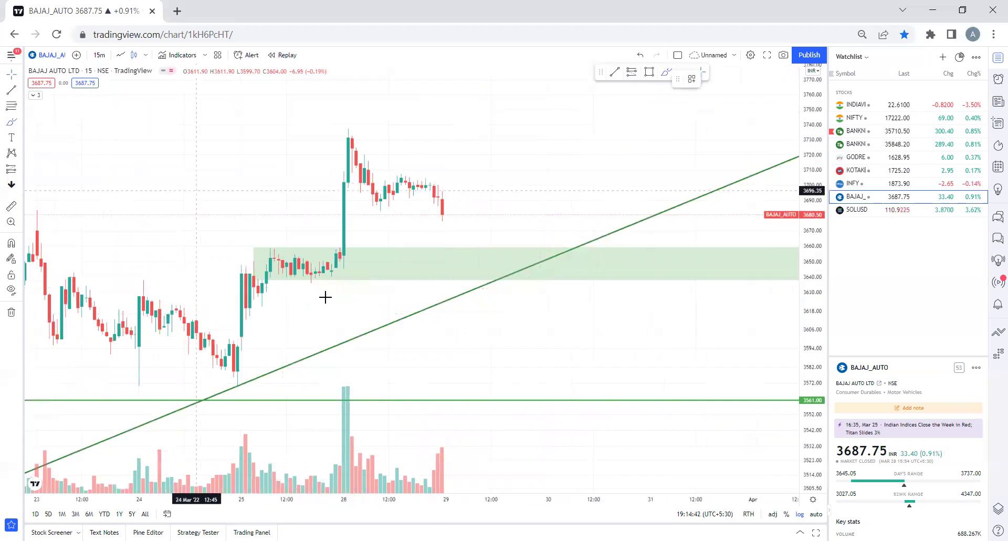
# Outline the consolidation in the green zone, sketch a projected pullback to the trendline with handwritten notes, and undo the projection and notes
pyautogui.moveTo(257, 244)
pyautogui.mouseDown()
pyautogui.moveTo(360, 257)
pyautogui.moveTo(364, 283)
pyautogui.moveTo(278, 286)
pyautogui.moveTo(241, 258)
pyautogui.moveTo(261, 242)
pyautogui.mouseUp()
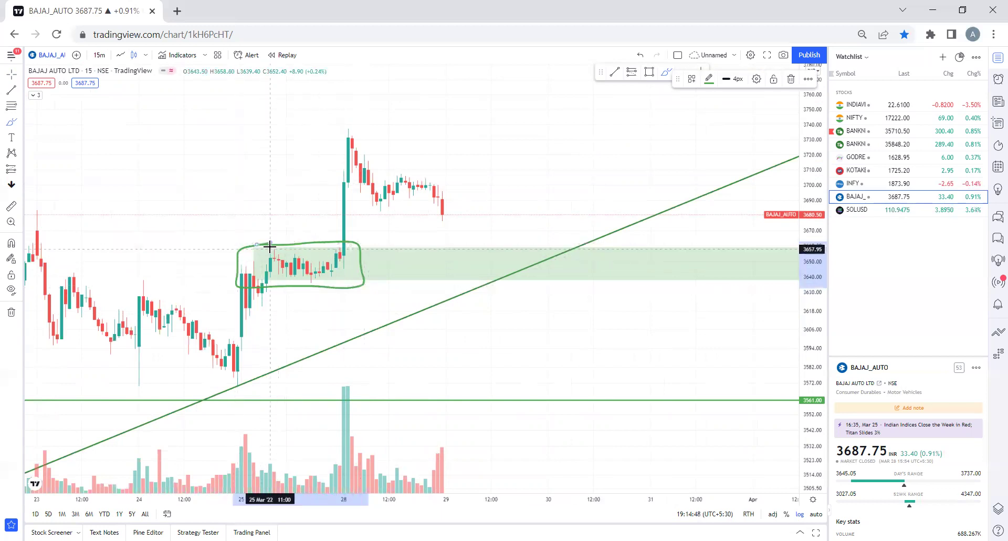
pyautogui.moveTo(348, 157)
pyautogui.mouseDown()
pyautogui.moveTo(386, 178)
pyautogui.moveTo(474, 173)
pyautogui.moveTo(544, 248)
pyautogui.moveTo(549, 232)
pyautogui.moveTo(540, 261)
pyautogui.moveTo(553, 236)
pyautogui.mouseUp()
pyautogui.moveTo(563, 373)
pyautogui.mouseDown()
pyautogui.moveTo(563, 323)
pyautogui.moveTo(536, 324)
pyautogui.moveTo(580, 329)
pyautogui.moveTo(564, 326)
pyautogui.mouseUp()
pyautogui.moveTo(636, 312)
pyautogui.mouseDown()
pyautogui.moveTo(637, 382)
pyautogui.moveTo(659, 375)
pyautogui.moveTo(638, 310)
pyautogui.moveTo(667, 380)
pyautogui.moveTo(704, 354)
pyautogui.mouseUp()
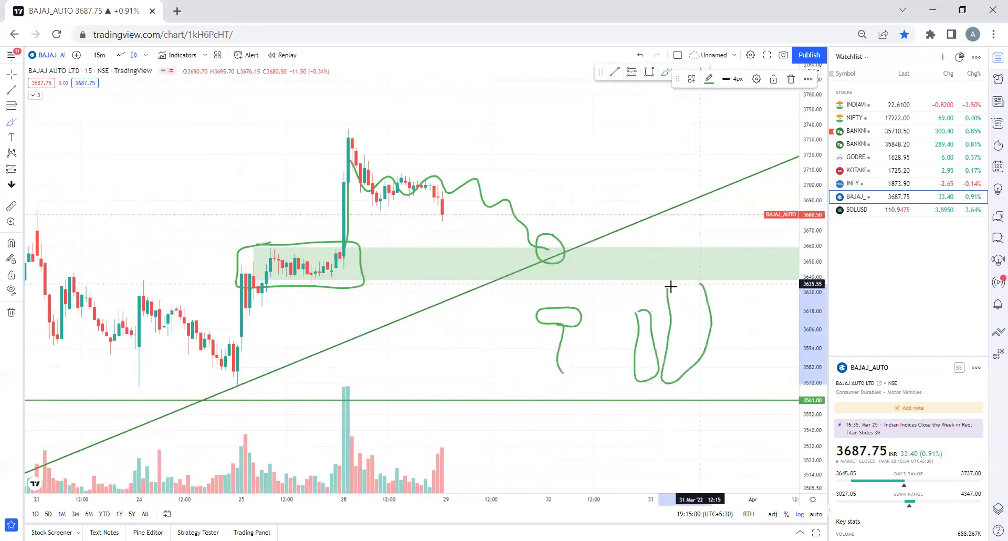
pyautogui.hotkey('ctrl', 'z')
pyautogui.hotkey('ctrl', 'z')
pyautogui.hotkey('ctrl', 'z')
pyautogui.hotkey('ctrl', 'z')
pyautogui.hotkey('ctrl', 'z')
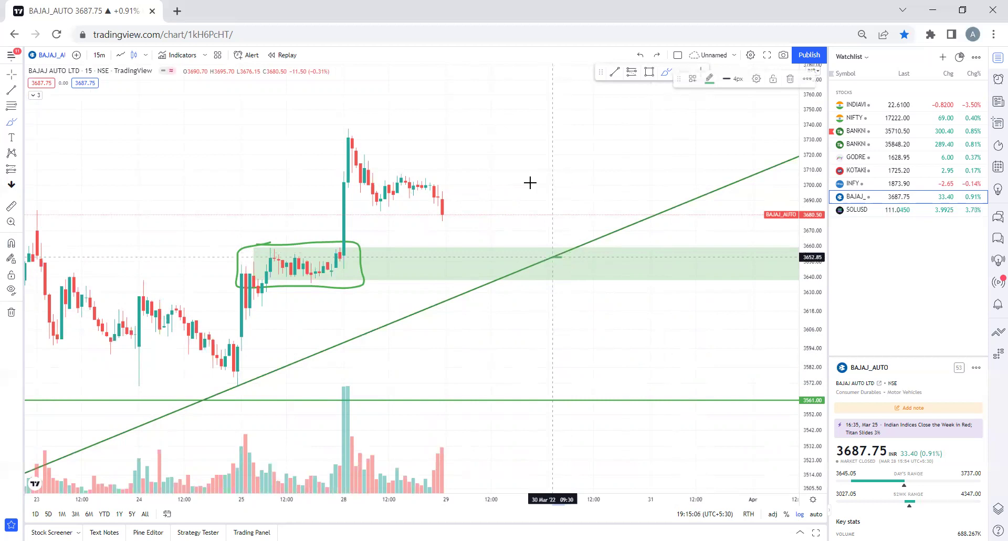
# Draw horizontal brush lines from the highs at about 3705 and 3737, and undo the brush marks
pyautogui.moveTo(396, 179); pyautogui.dragTo(647, 179)
pyautogui.moveTo(349, 130); pyautogui.dragTo(692, 130)
pyautogui.hotkey('ctrl', 'z')
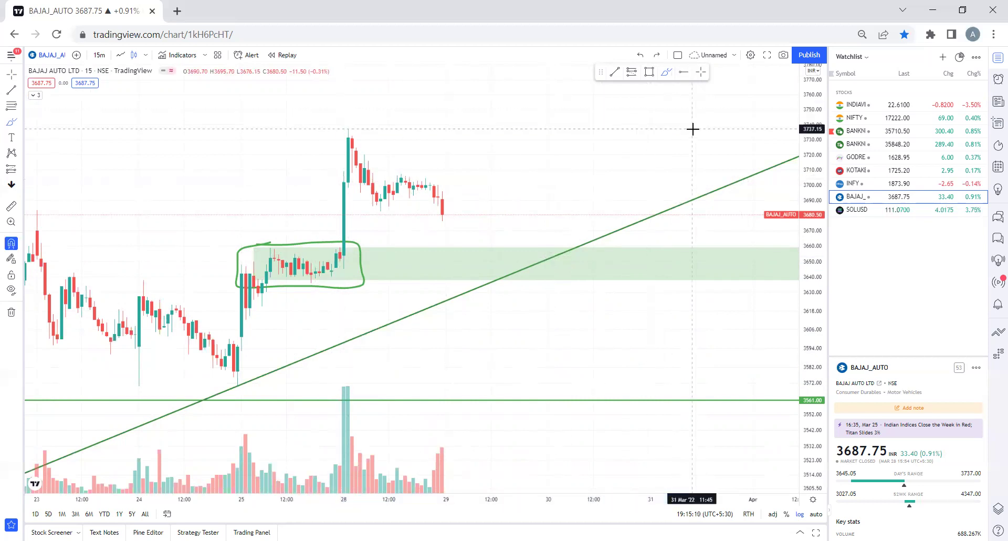
pyautogui.scroll(-5, 692, 129)
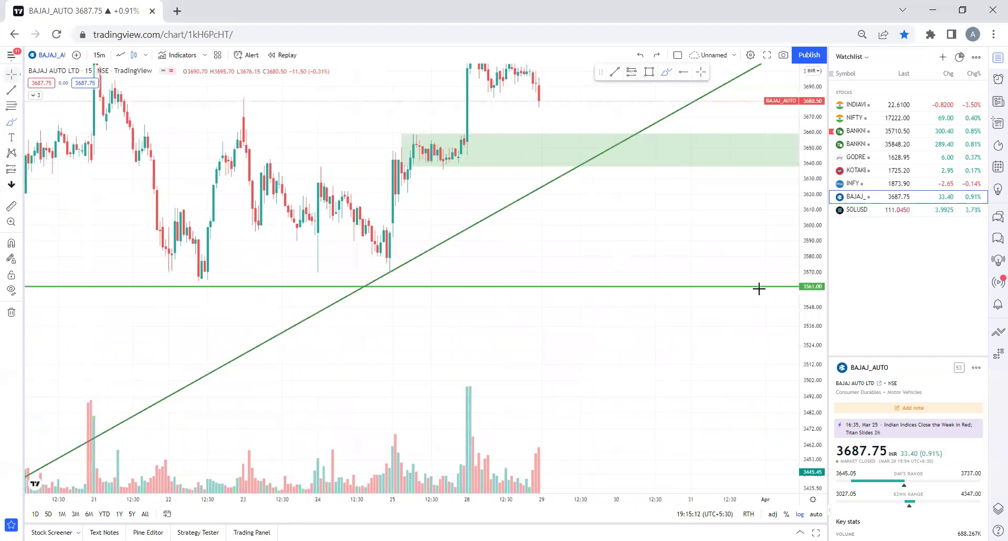
pyautogui.scroll(3, 596, 319)
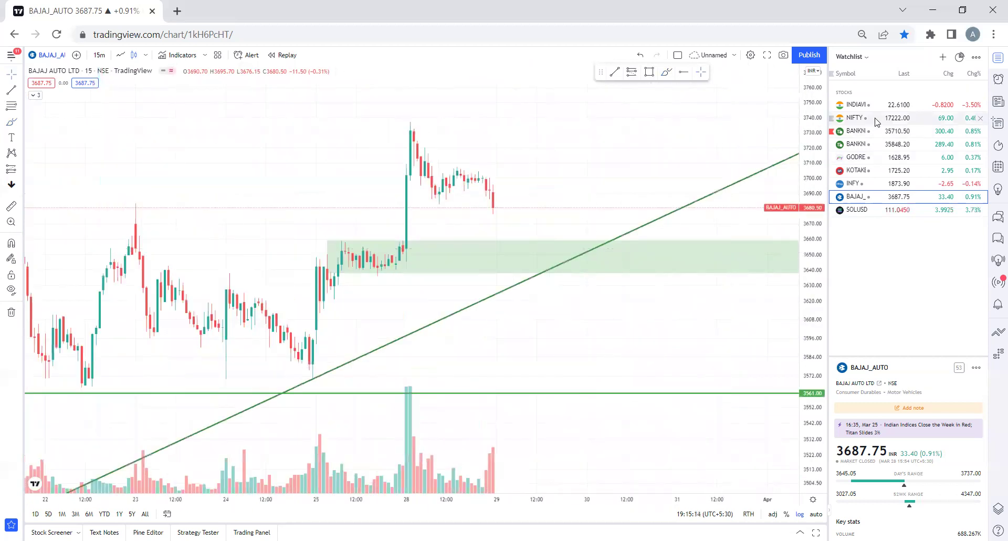
# Open the NIFTY index chart from the watchlist and bring its latest candles into focus
pyautogui.click(875, 119)
pyautogui.hscroll(-5, 660, 304)
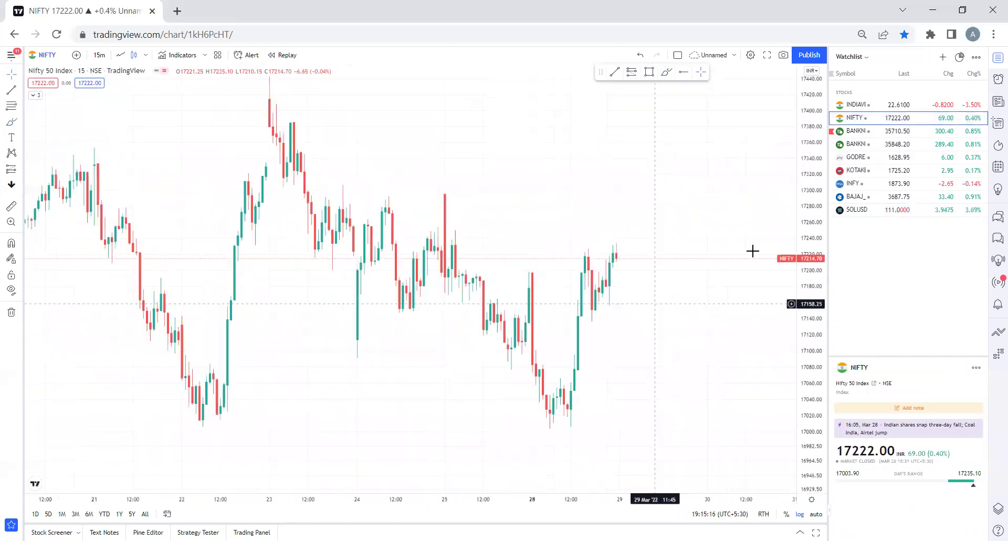
# Switch the NIFTY chart to the 1-hour interval to check it, and set the interval to 4 hours
pyautogui.scroll(-5, 504, 315)
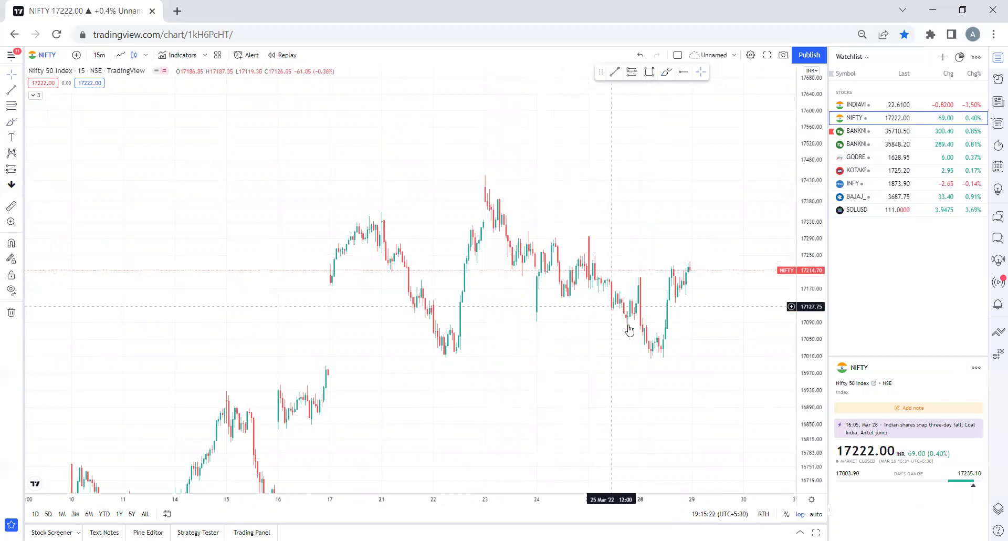
pyautogui.click(99, 55)
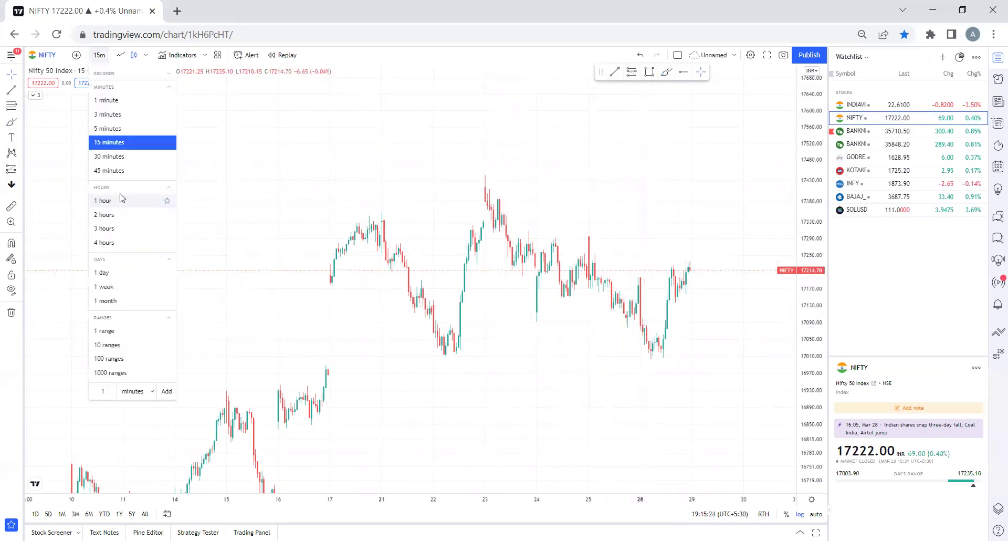
pyautogui.click(121, 200)
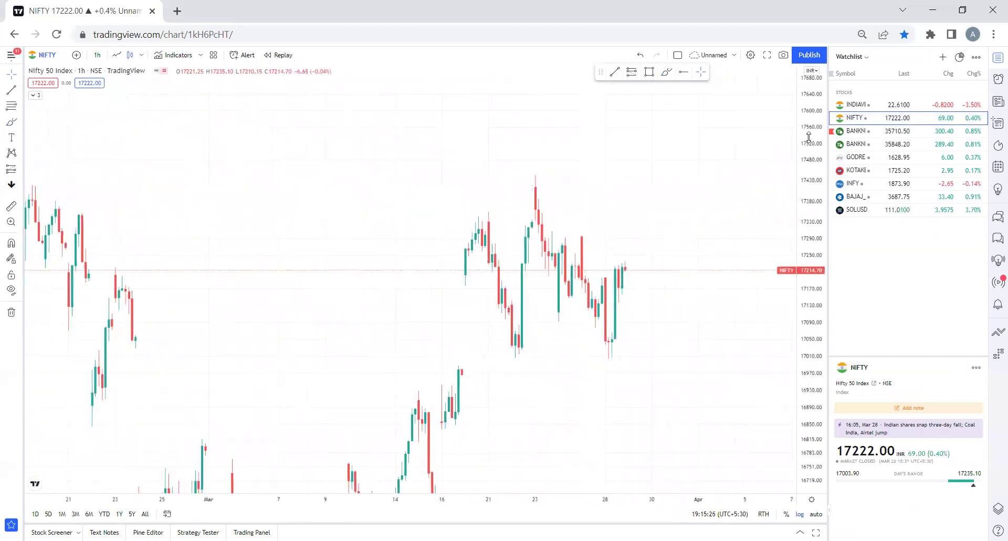
pyautogui.click(97, 55)
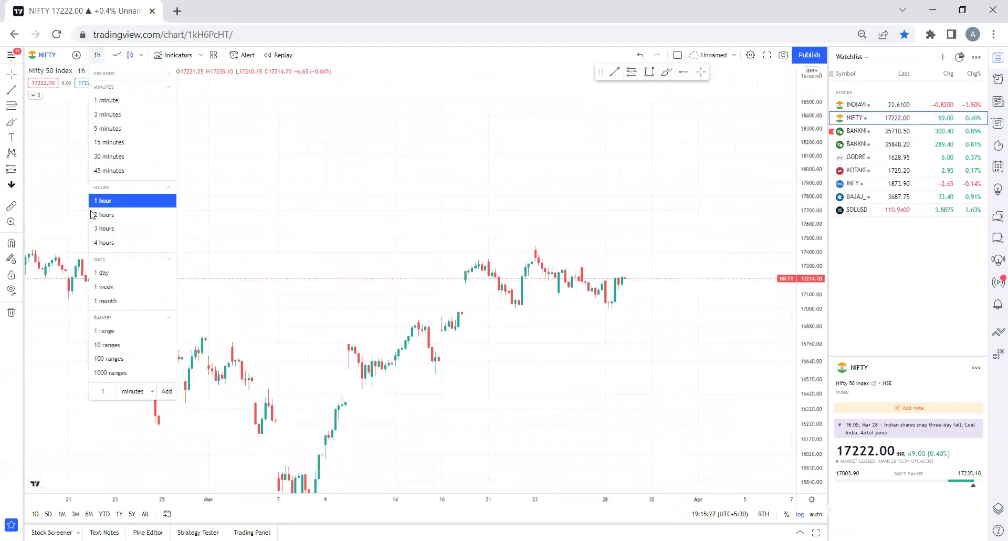
pyautogui.click(103, 242)
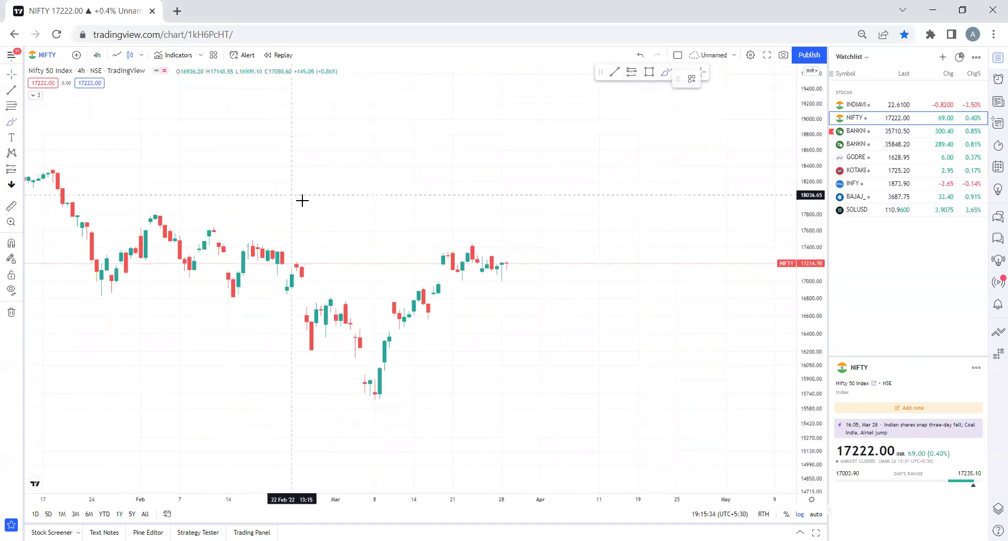
# Sketch a rally, a boxed consolidation and an upward continuation with the brush above the candles, and undo the sketch
pyautogui.moveTo(337, 267)
pyautogui.mouseDown()
pyautogui.moveTo(379, 151)
pyautogui.moveTo(426, 171)
pyautogui.moveTo(468, 153)
pyautogui.moveTo(464, 191)
pyautogui.moveTo(372, 180)
pyautogui.moveTo(441, 169)
pyautogui.moveTo(459, 106)
pyautogui.moveTo(471, 111)
pyautogui.moveTo(485, 65)
pyautogui.mouseUp()
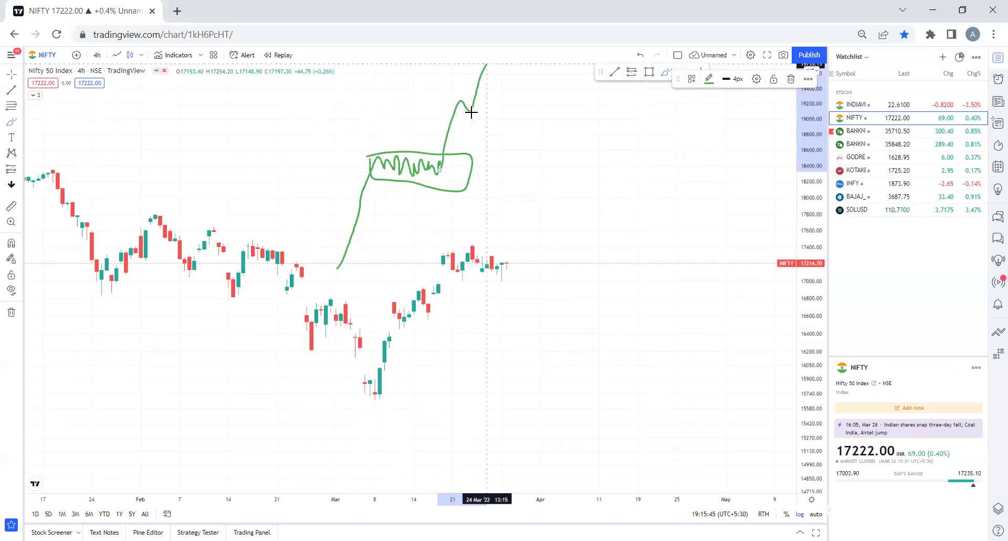
pyautogui.hotkey('ctrl', 'z')
pyautogui.hotkey('ctrl', 'z')
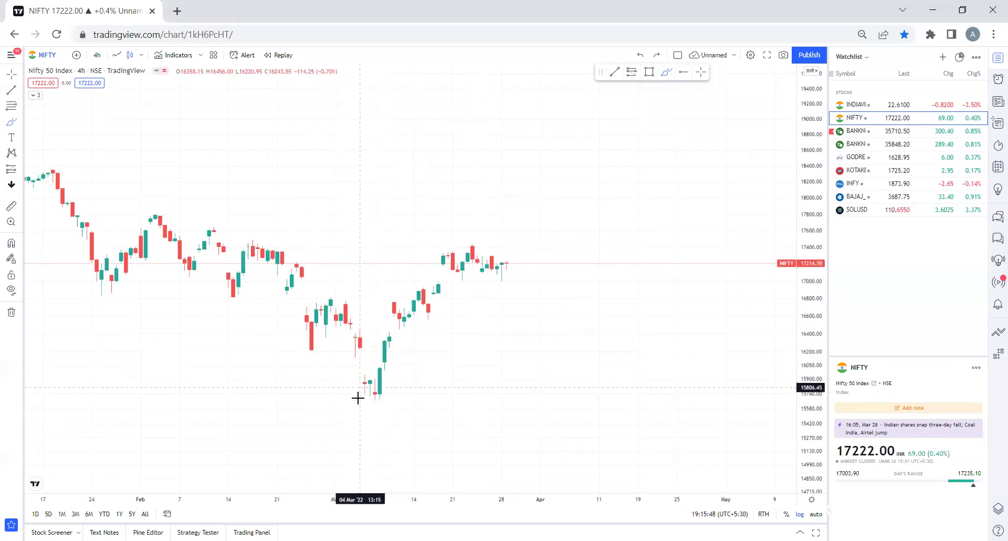
# Outline the March rally with the brush, add a descending flag channel and a breakout path, and undo these marks
pyautogui.moveTo(354, 401)
pyautogui.mouseDown()
pyautogui.moveTo(419, 266)
pyautogui.moveTo(443, 241)
pyautogui.moveTo(452, 282)
pyautogui.moveTo(423, 365)
pyautogui.moveTo(396, 379)
pyautogui.moveTo(389, 405)
pyautogui.mouseUp()
pyautogui.moveTo(571, 262)
pyautogui.mouseDown()
pyautogui.moveTo(445, 242)
pyautogui.moveTo(491, 279)
pyautogui.moveTo(571, 299)
pyautogui.mouseUp()
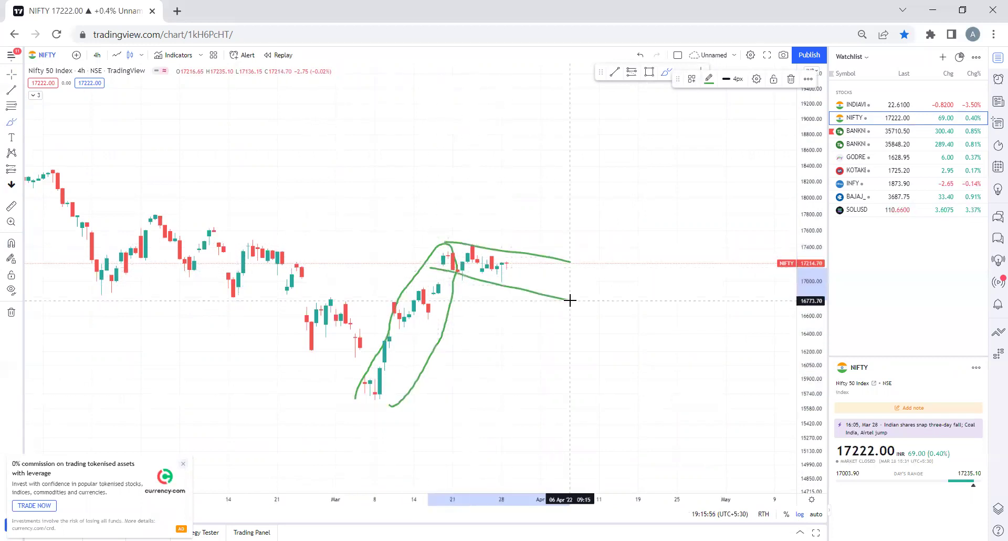
pyautogui.moveTo(516, 229)
pyautogui.mouseDown()
pyautogui.moveTo(531, 173)
pyautogui.moveTo(597, 131)
pyautogui.moveTo(600, 113)
pyautogui.mouseUp()
pyautogui.hotkey('ctrl', 'z')
pyautogui.hotkey('ctrl', 'z')
pyautogui.hotkey('ctrl', 'z')
# Box the latest NIFTY consolidation with a horizontal brush line at about 17450 along its highs, and undo the marks
pyautogui.moveTo(436, 242)
pyautogui.mouseDown()
pyautogui.moveTo(536, 246)
pyautogui.moveTo(541, 280)
pyautogui.moveTo(491, 281)
pyautogui.moveTo(429, 272)
pyautogui.moveTo(434, 231)
pyautogui.moveTo(434, 239)
pyautogui.moveTo(614, 242)
pyautogui.mouseUp()
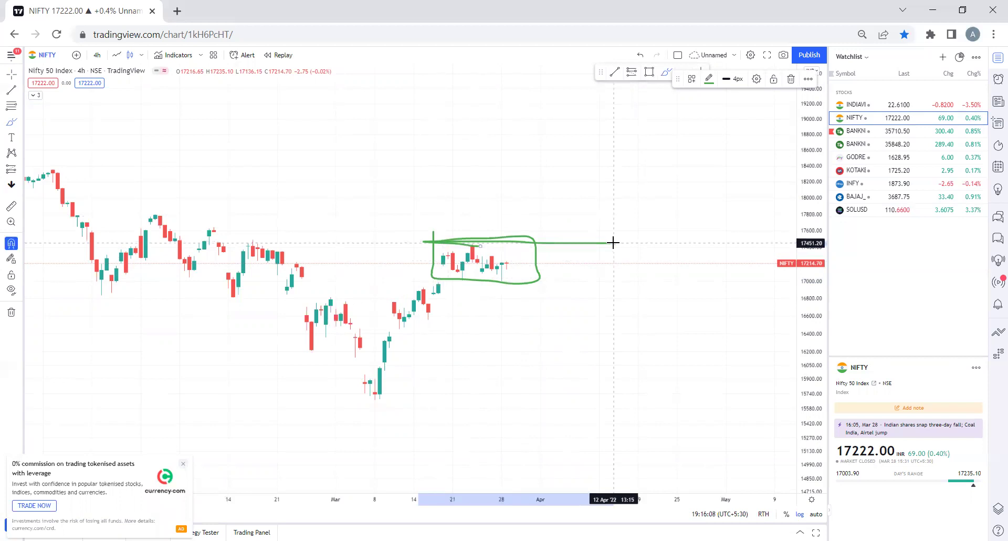
pyautogui.hotkey('ctrl', 'z')
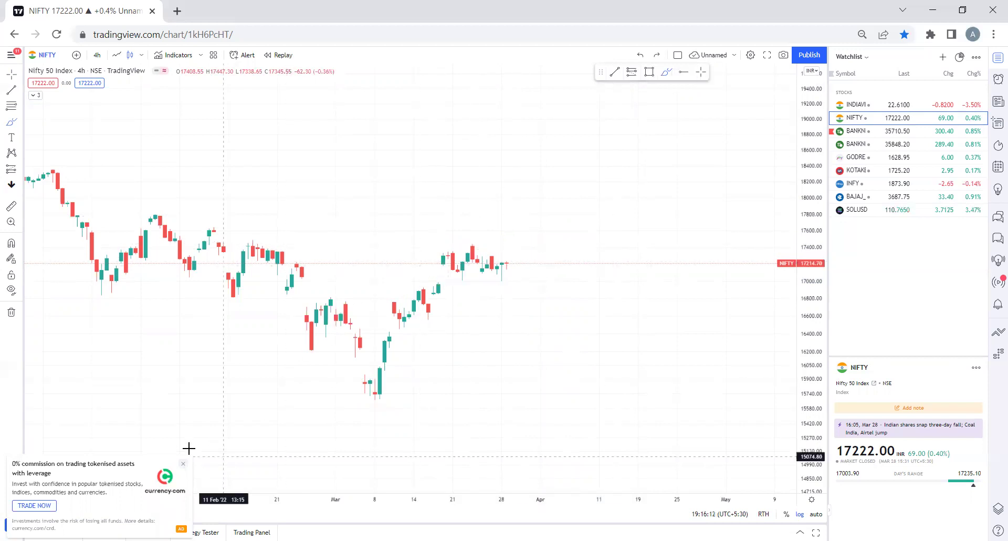
# Dismiss the advertisement, circle the mid-February and late-March consolidations with the brush, and sketch a zigzag breakout up to about 18850
pyautogui.click(183, 463)
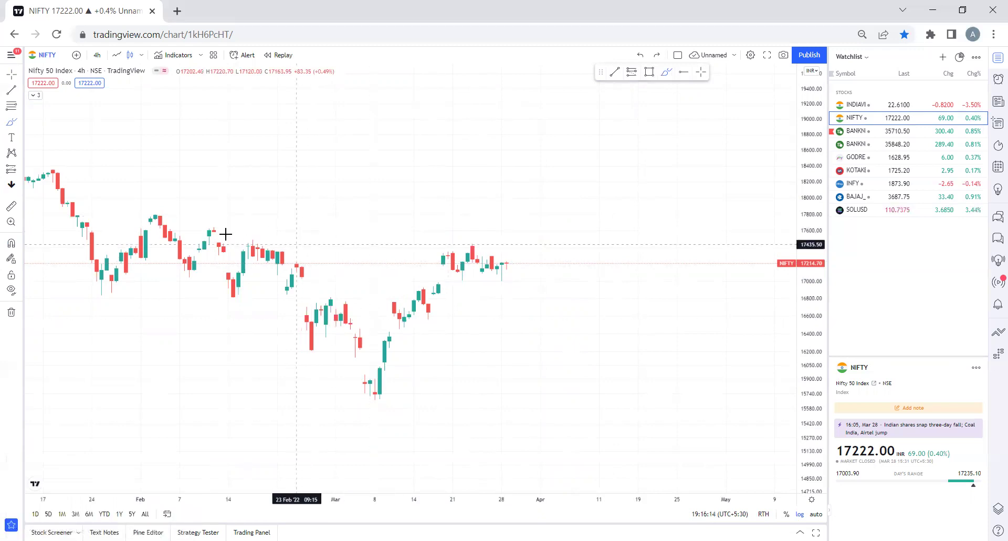
pyautogui.moveTo(220, 241)
pyautogui.mouseDown()
pyautogui.moveTo(293, 238)
pyautogui.moveTo(302, 255)
pyautogui.moveTo(223, 252)
pyautogui.moveTo(217, 226)
pyautogui.mouseUp()
pyautogui.moveTo(420, 244)
pyautogui.mouseDown()
pyautogui.moveTo(537, 250)
pyautogui.moveTo(535, 283)
pyautogui.moveTo(428, 277)
pyautogui.moveTo(529, 243)
pyautogui.moveTo(580, 126)
pyautogui.mouseUp()
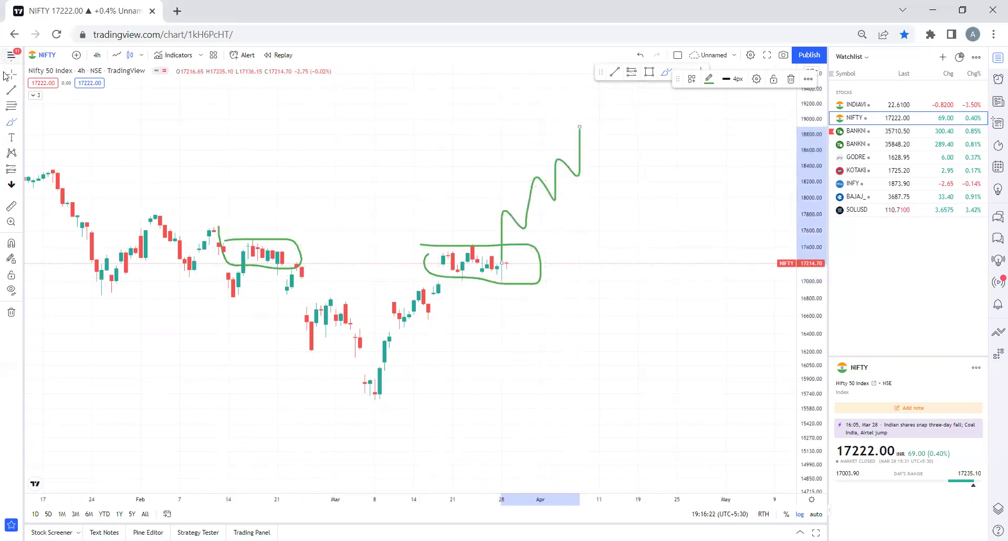
# On the BANKNIFTY chart, outline the late-December consolidation and trace the January rally with the brush, and undo both marks
pyautogui.click(860, 133)
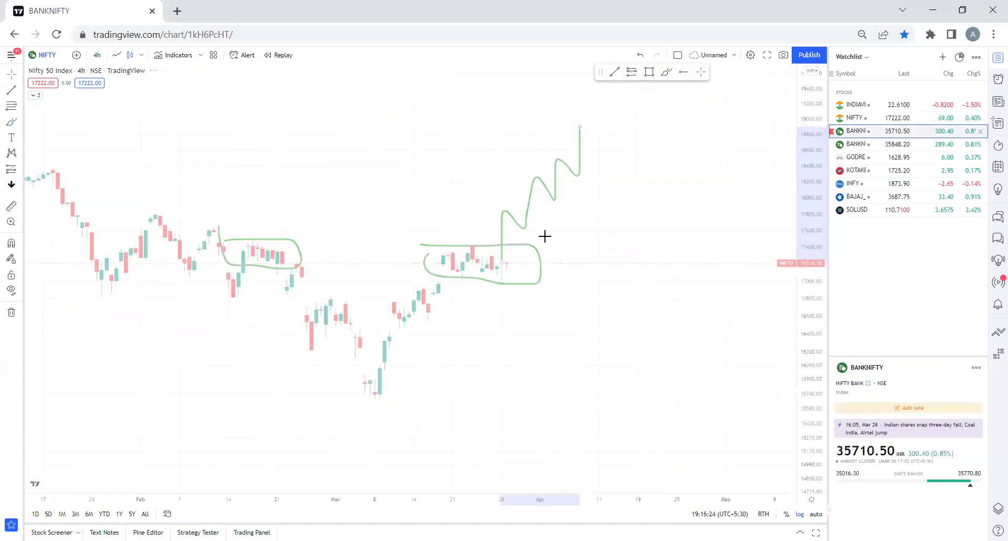
pyautogui.hscroll(-10, 488, 247)
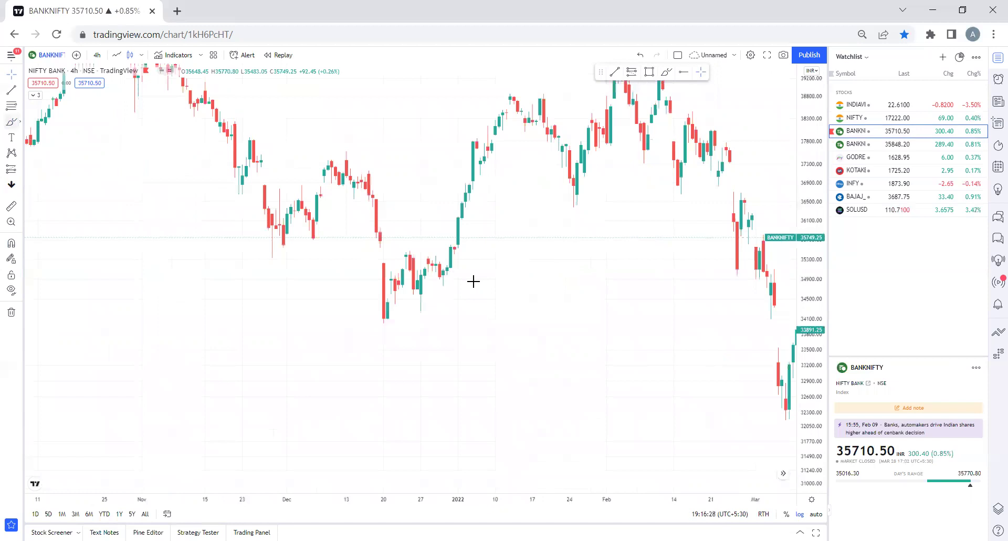
pyautogui.moveTo(364, 252)
pyautogui.mouseDown()
pyautogui.moveTo(410, 251)
pyautogui.moveTo(473, 272)
pyautogui.moveTo(465, 307)
pyautogui.moveTo(367, 320)
pyautogui.moveTo(356, 250)
pyautogui.moveTo(456, 282)
pyautogui.mouseUp()
pyautogui.moveTo(455, 227)
pyautogui.mouseDown()
pyautogui.moveTo(478, 131)
pyautogui.moveTo(517, 103)
pyautogui.mouseUp()
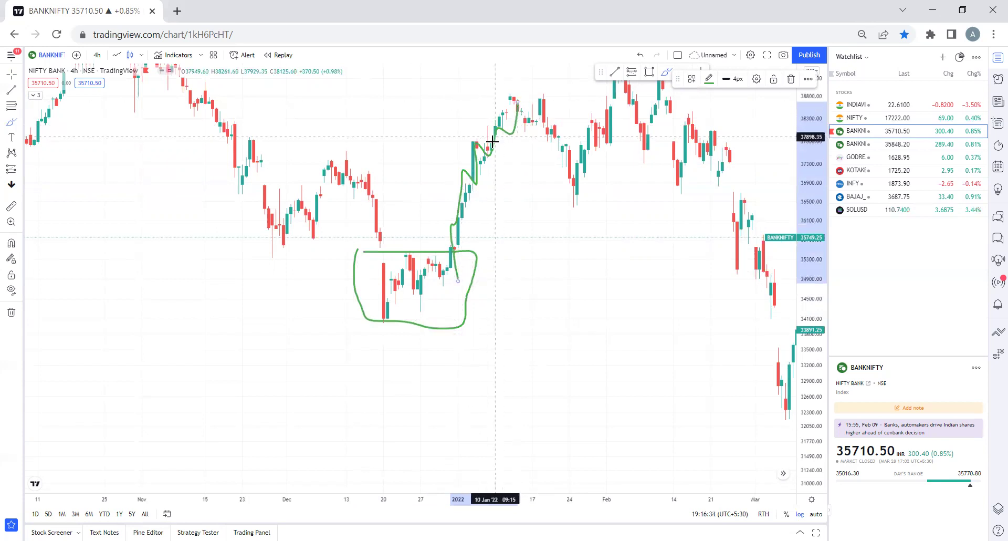
pyautogui.hotkey('ctrl', 'z')
pyautogui.hotkey('ctrl', 'z')
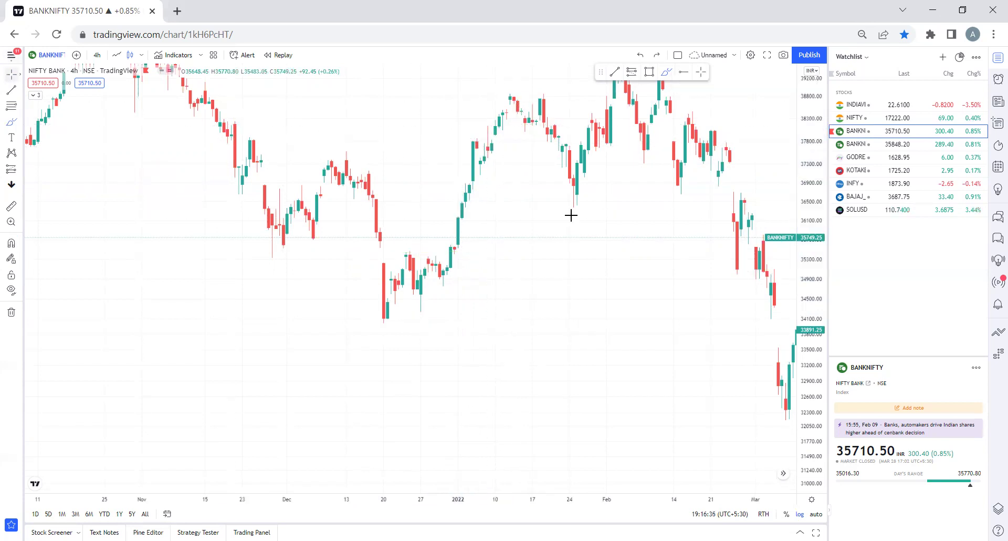
# Return to the NIFTY chart and delete the zigzag breakout projection above the late-March consolidation
pyautogui.press('Up')
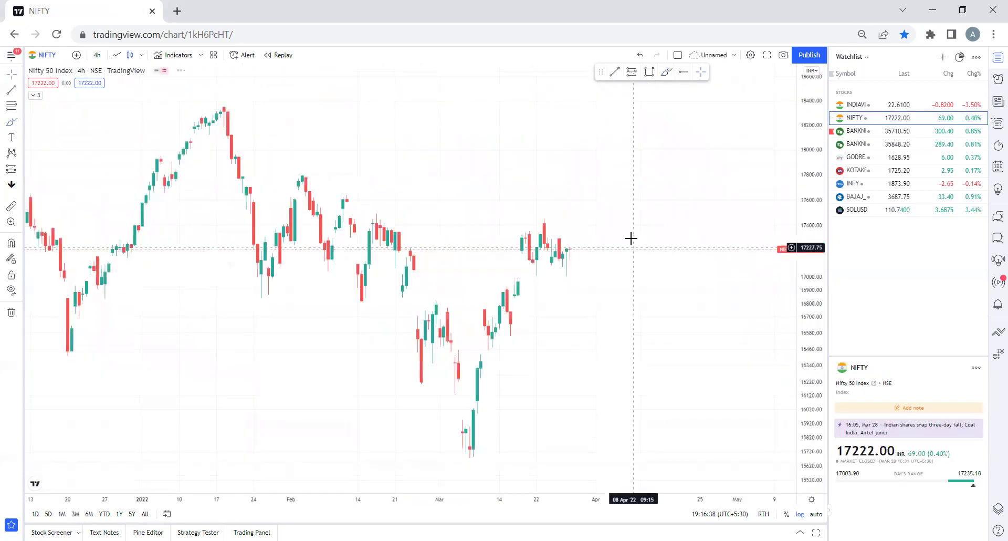
pyautogui.click(459, 226)
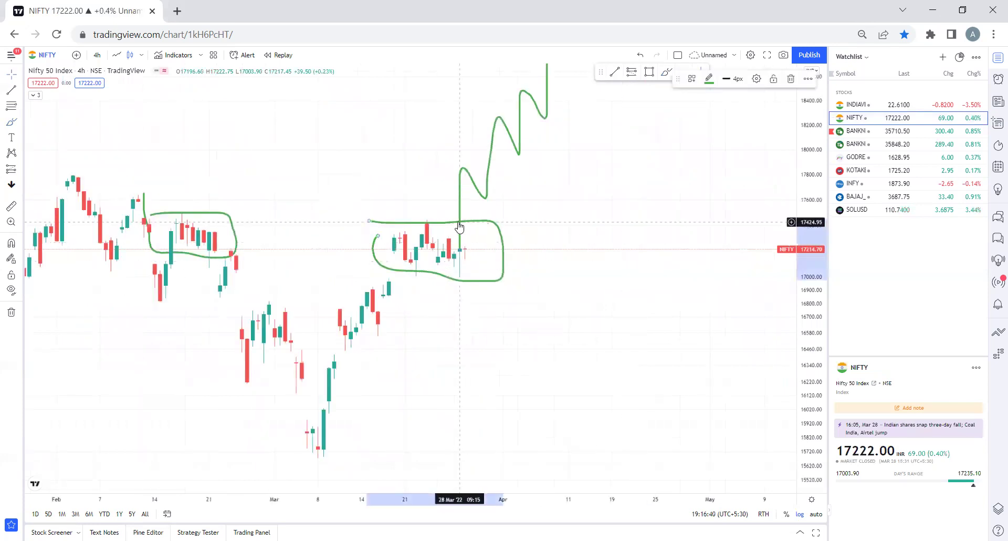
pyautogui.press('Delete')
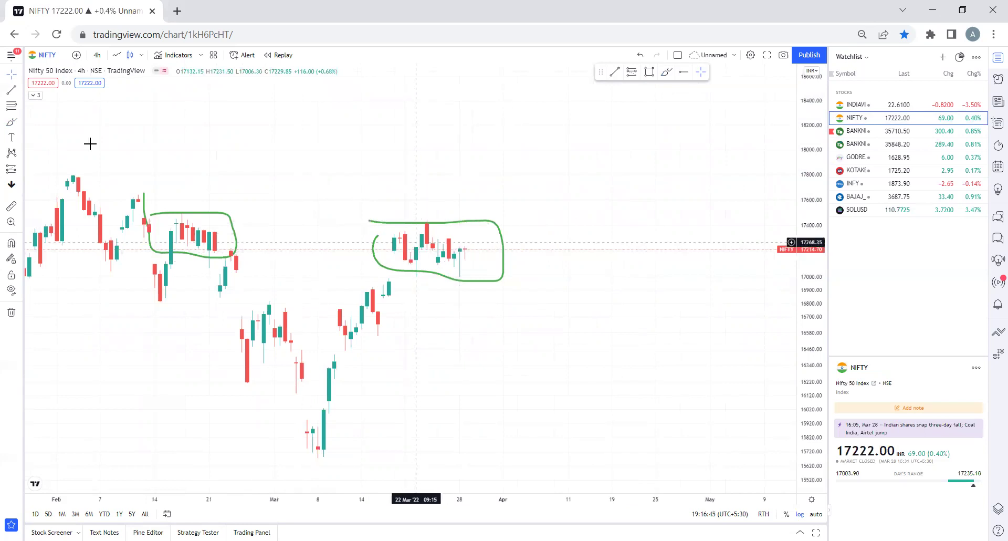
# Brush the March rally as a flagpole with a descending channel over the consolidation, and sketch a zigzag breakout up to about 18270
pyautogui.click(11, 121)
pyautogui.moveTo(307, 431)
pyautogui.mouseDown()
pyautogui.moveTo(385, 221)
pyautogui.moveTo(512, 262)
pyautogui.mouseUp()
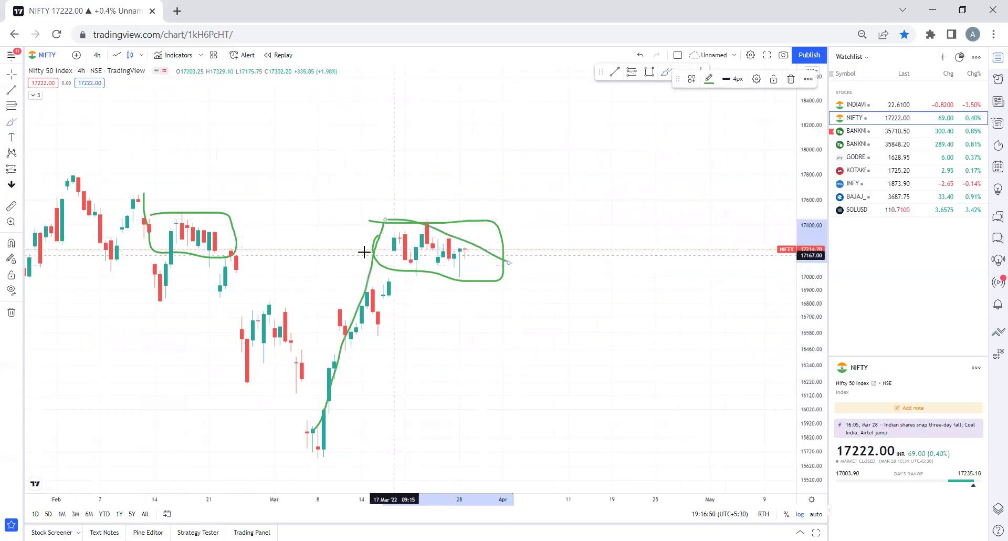
pyautogui.moveTo(369, 254); pyautogui.dragTo(471, 304)
pyautogui.moveTo(471, 241)
pyautogui.mouseDown()
pyautogui.moveTo(522, 153)
pyautogui.moveTo(563, 116)
pyautogui.mouseUp()
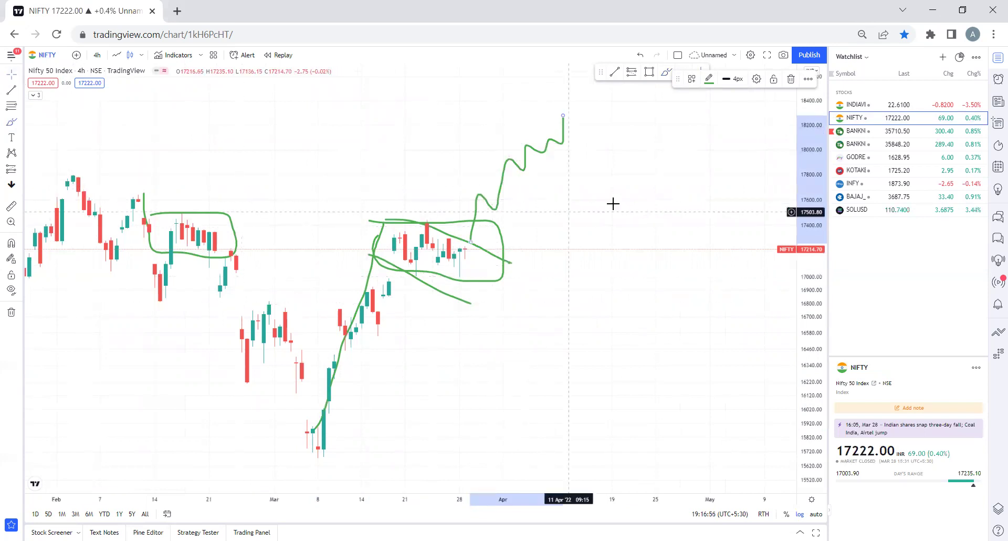
# Remove all drawings from the NIFTY chart
pyautogui.rightClick(572, 205)
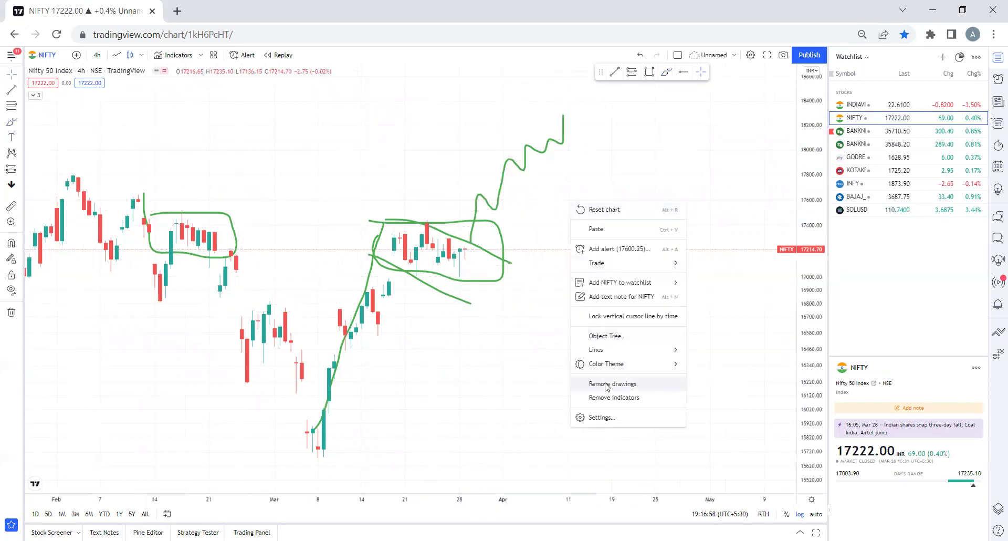